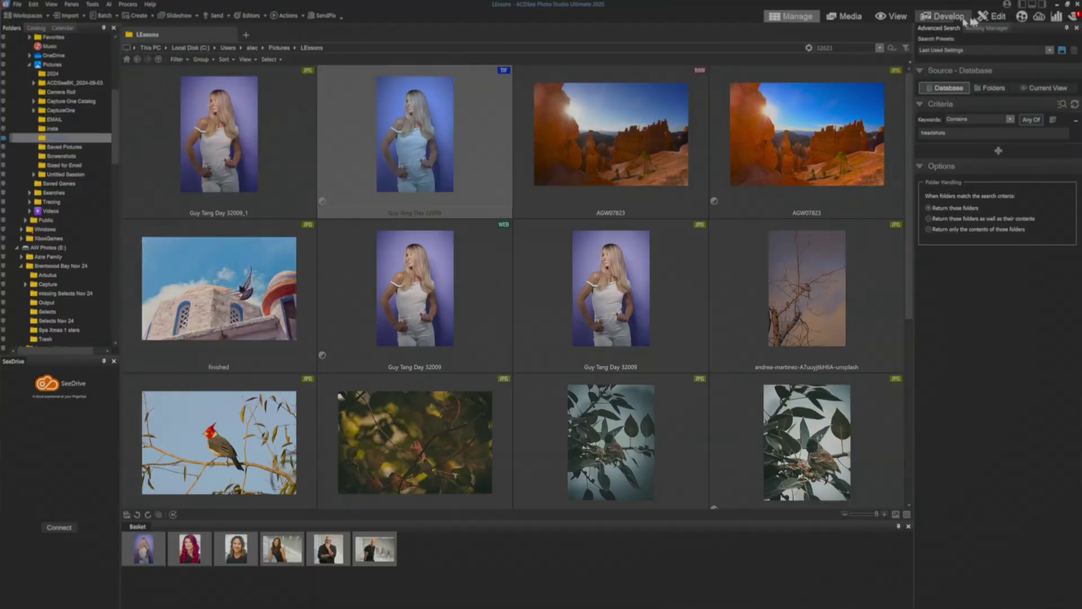
- In Edit mode, sample the white shirt with the White Balance eyedropper for Temperature 21 and Tint 6
{"action": "left_click", "coordinate": [990, 17]}
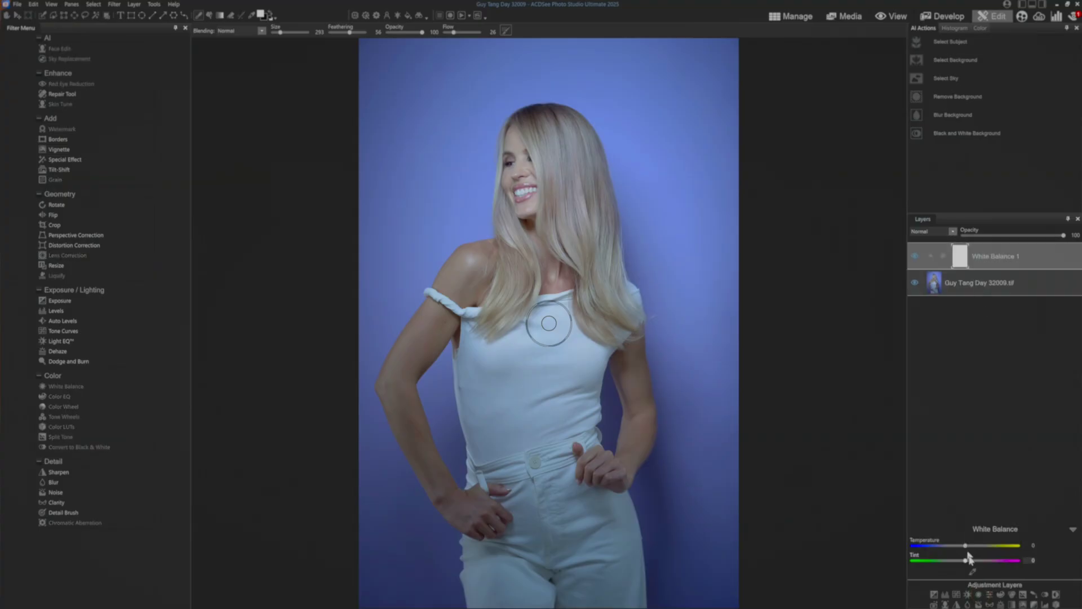
{"action": "left_click", "coordinate": [972, 572]}
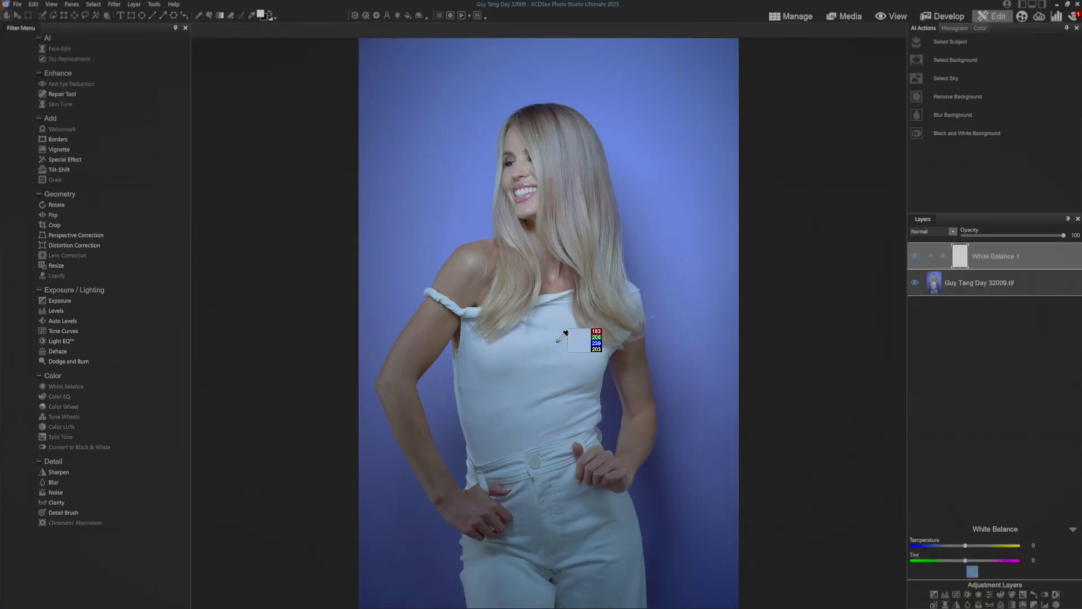
{"action": "left_click", "coordinate": [510, 424]}
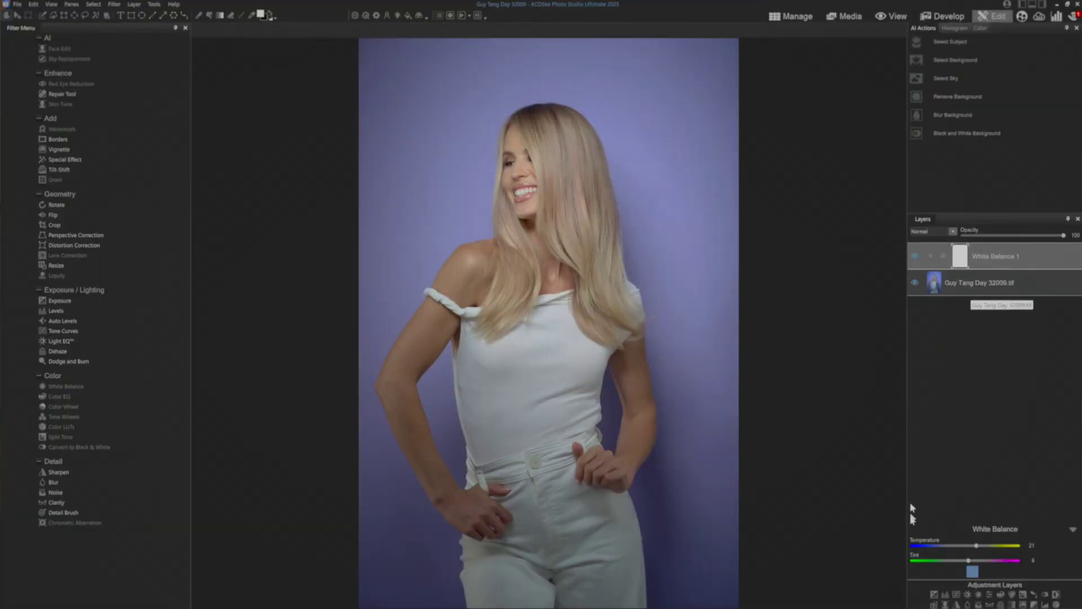
- Add a Curves 1 layer and lift its curve upward, resetting one overshoot, to brighten the portrait
{"action": "left_click", "coordinate": [958, 594]}
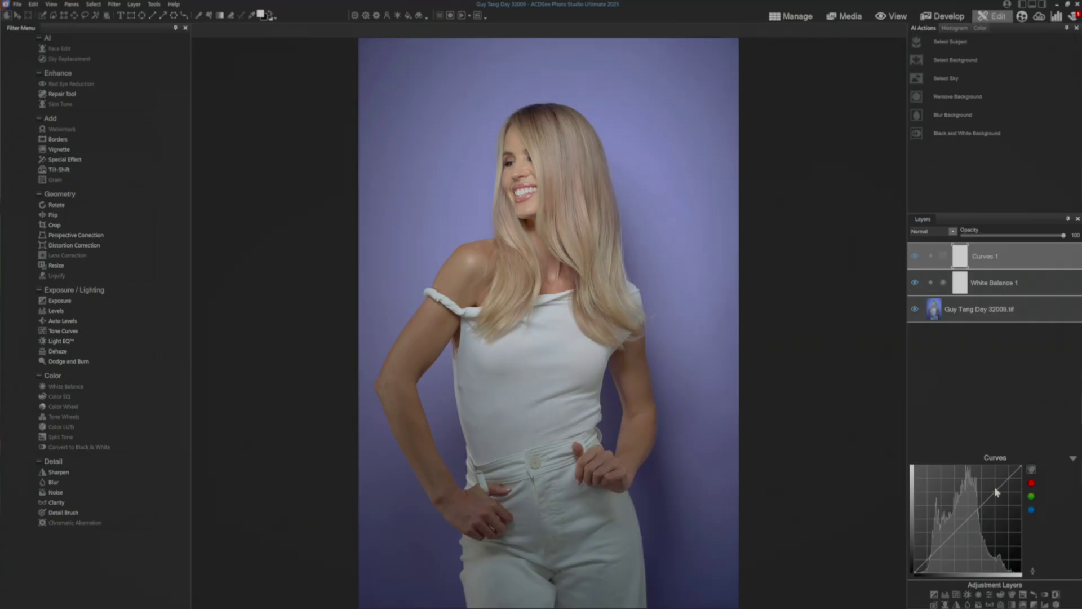
{"action": "left_click_drag", "start_coordinate": [994, 488], "coordinate": [993, 469]}
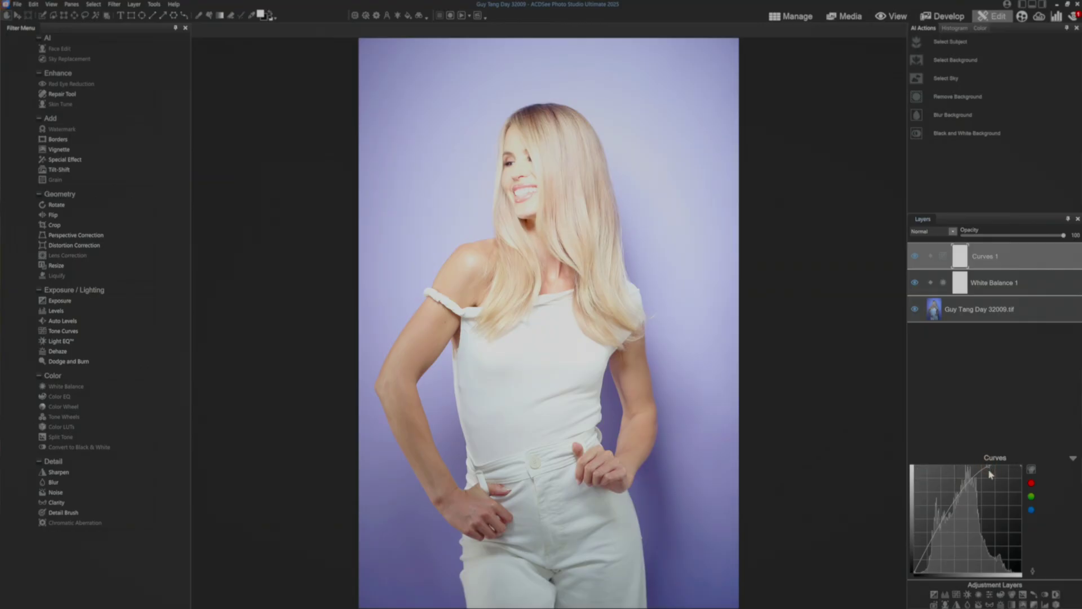
{"action": "left_click_drag", "start_coordinate": [990, 469], "coordinate": [990, 470]}
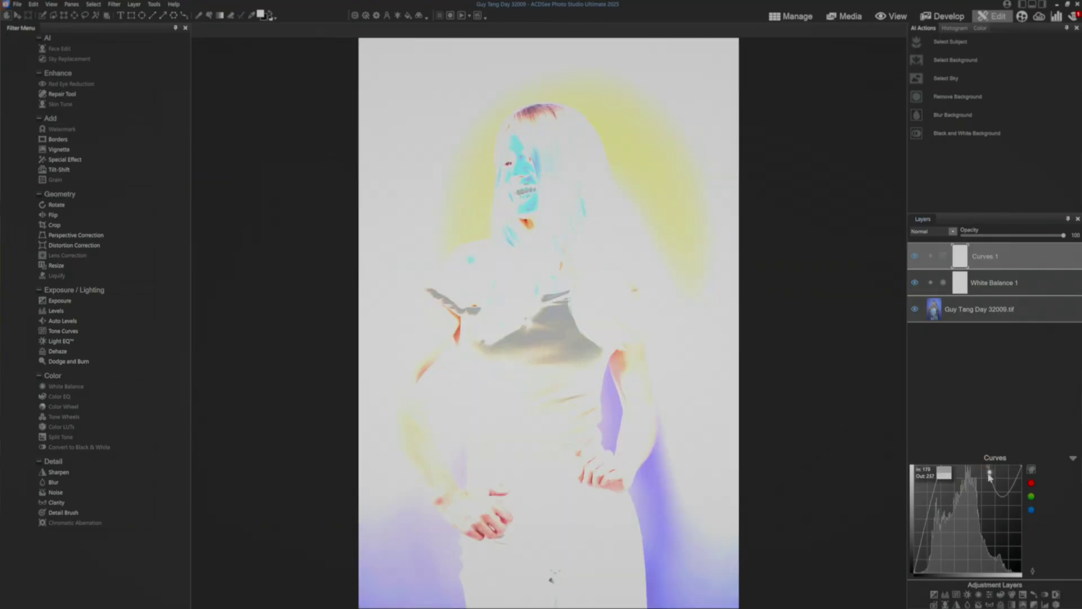
{"action": "right_click", "coordinate": [989, 474]}
{"action": "left_click_drag", "start_coordinate": [986, 501], "coordinate": [987, 480]}
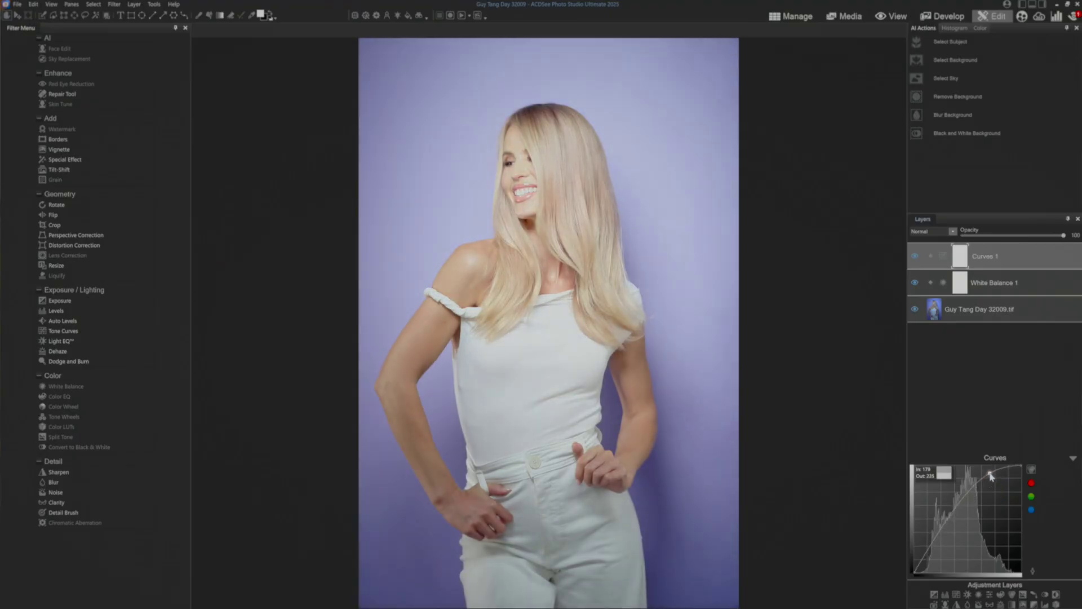
{"action": "left_click_drag", "start_coordinate": [991, 470], "coordinate": [991, 471]}
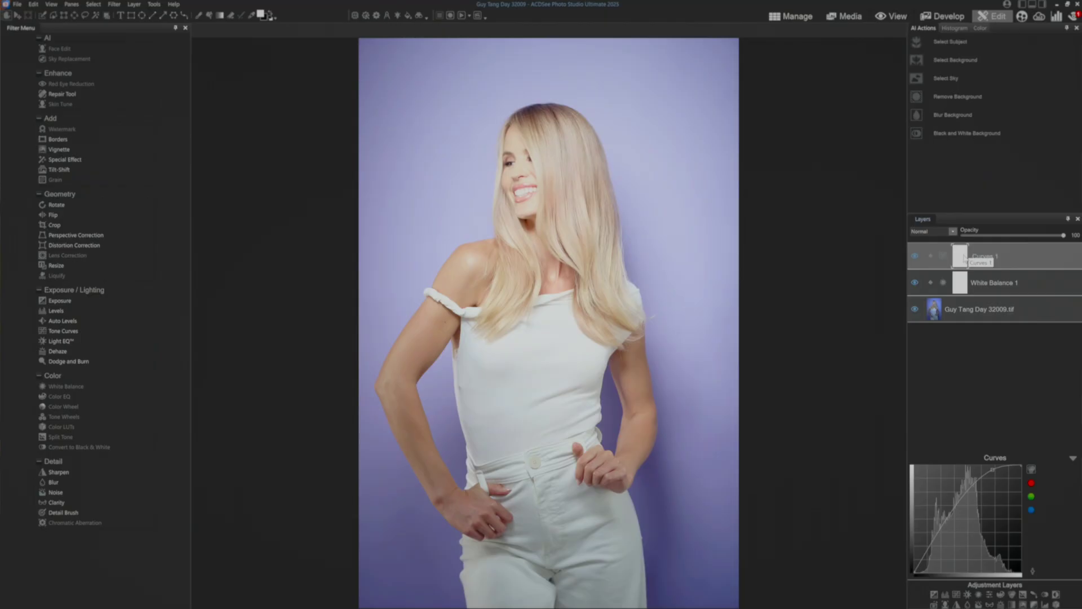
{"action": "right_click", "coordinate": [964, 259]}
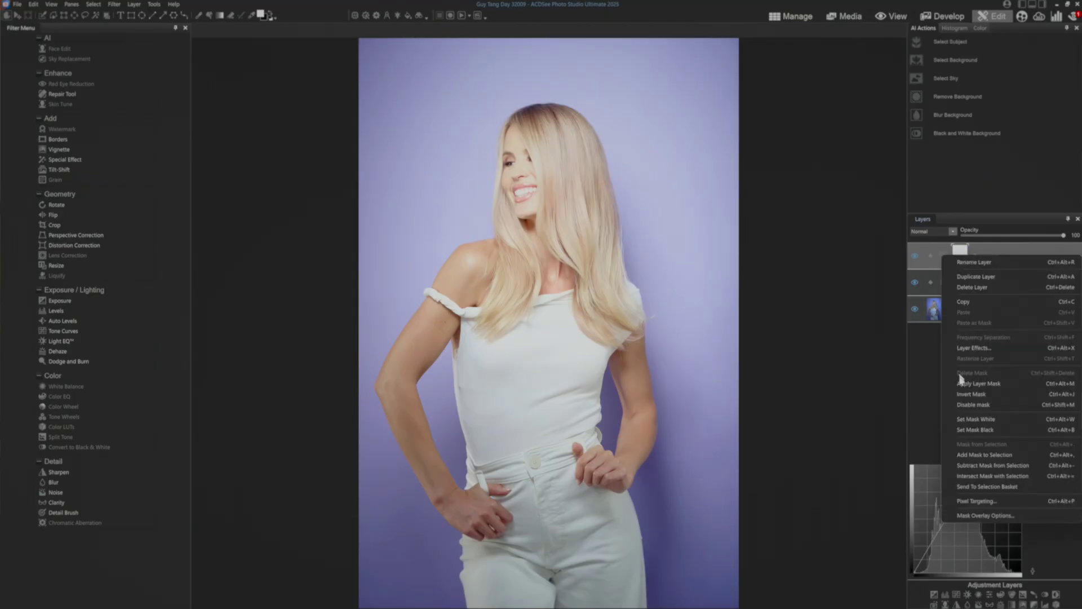
- Invert the Curves 1 mask to black, rename the layer Dodge, and change the photo zoom level
{"action": "left_click", "coordinate": [959, 394]}
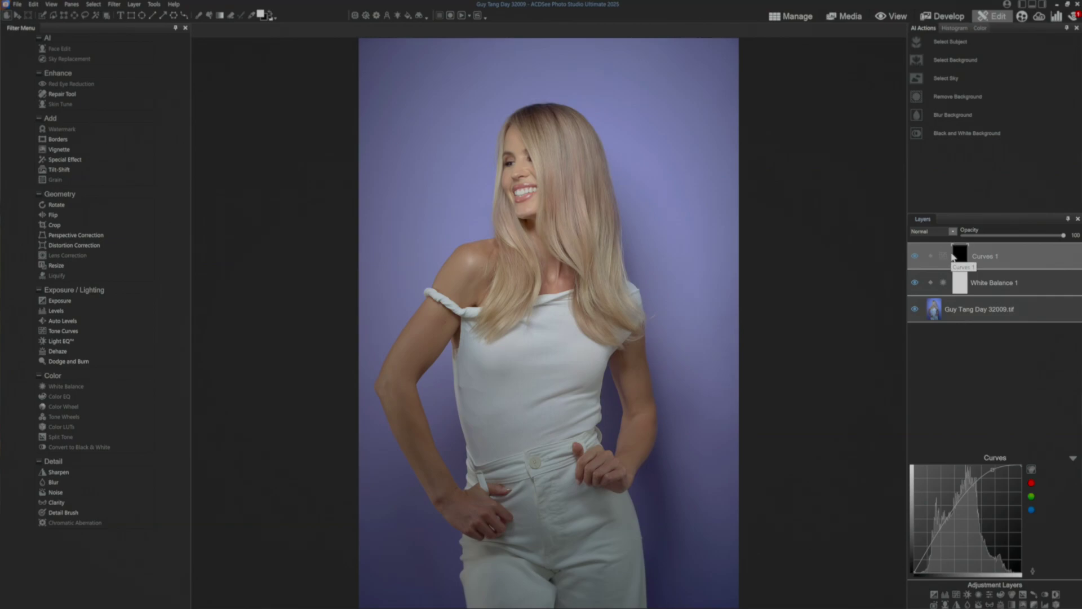
{"action": "right_click", "coordinate": [983, 255]}
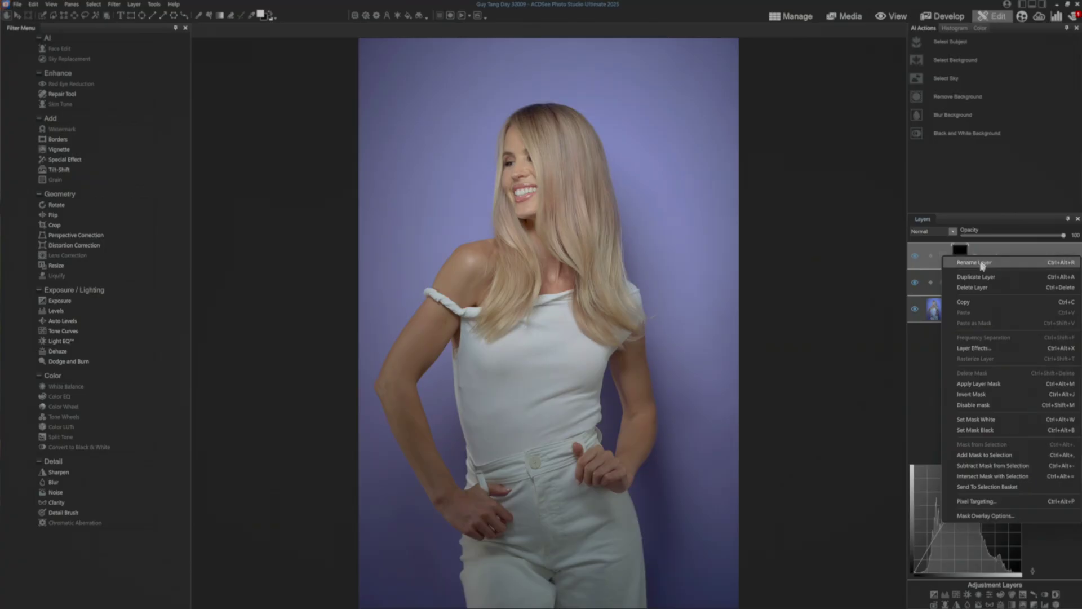
{"action": "left_click", "coordinate": [983, 262]}
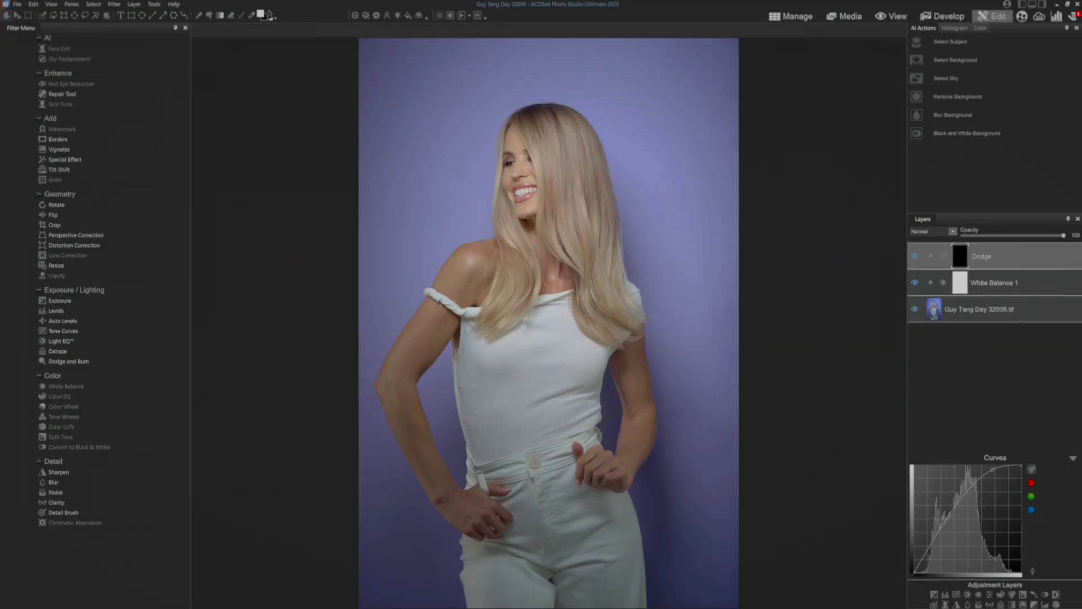
{"action": "left_click", "coordinate": [862, 607]}
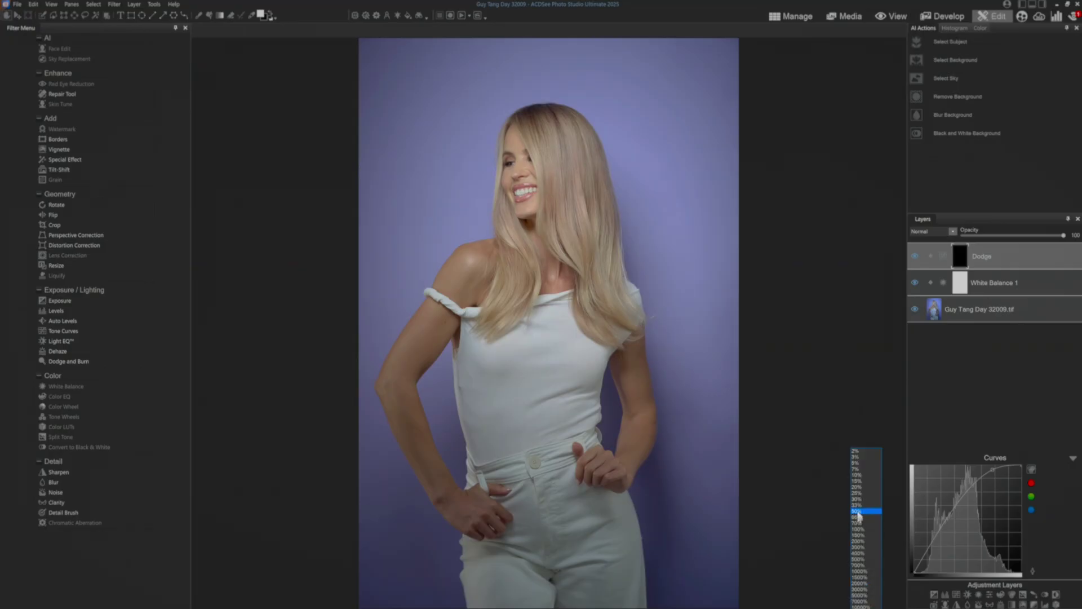
{"action": "left_click", "coordinate": [857, 494]}
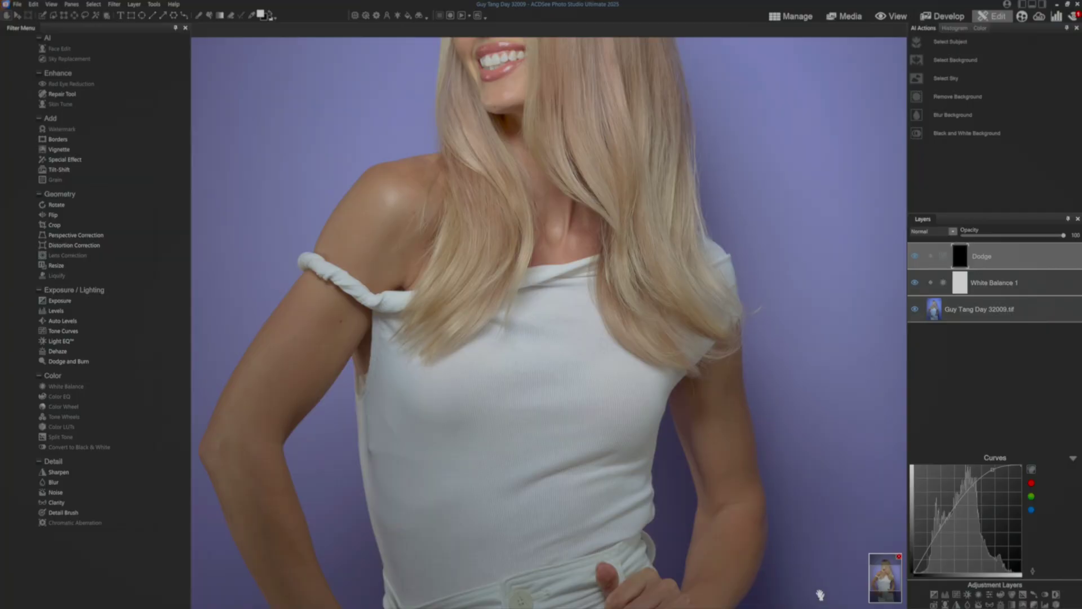
- Bring the face into view, brush the Dodge mask over the hair toward the crown, and set Flow to 58
{"action": "left_click_drag", "start_coordinate": [521, 248], "coordinate": [573, 447]}
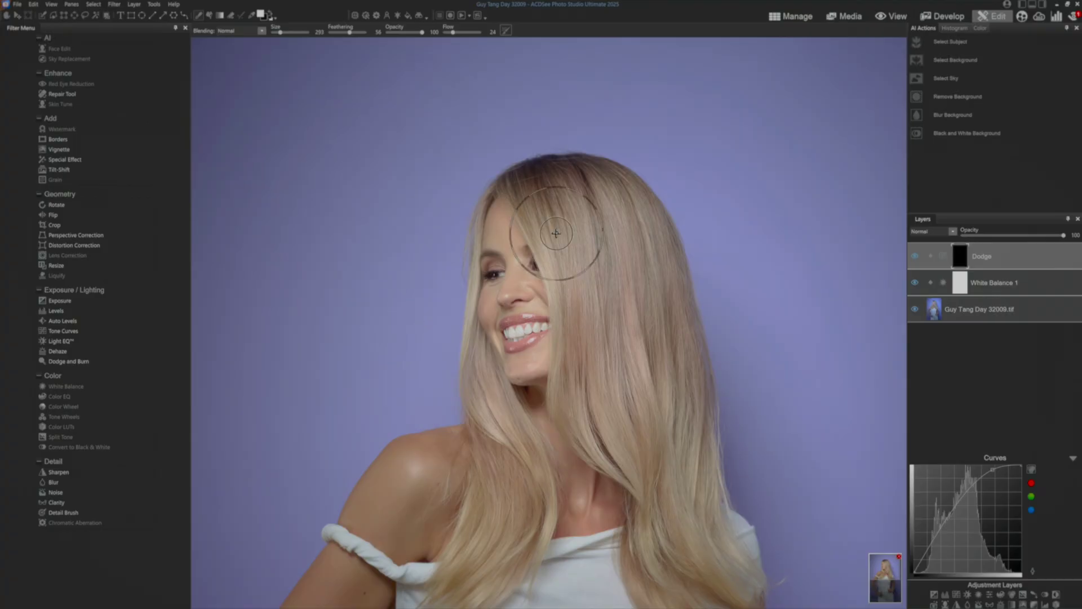
{"action": "mouse_move", "coordinate": [557, 236]}
{"action": "left_mouse_down"}
{"action": "mouse_move", "coordinate": [585, 243]}
{"action": "mouse_move", "coordinate": [619, 217]}
{"action": "mouse_move", "coordinate": [643, 222]}
{"action": "mouse_move", "coordinate": [544, 244]}
{"action": "mouse_move", "coordinate": [647, 223]}
{"action": "mouse_move", "coordinate": [644, 203]}
{"action": "mouse_move", "coordinate": [644, 215]}
{"action": "mouse_move", "coordinate": [545, 234]}
{"action": "mouse_move", "coordinate": [643, 220]}
{"action": "left_mouse_up"}
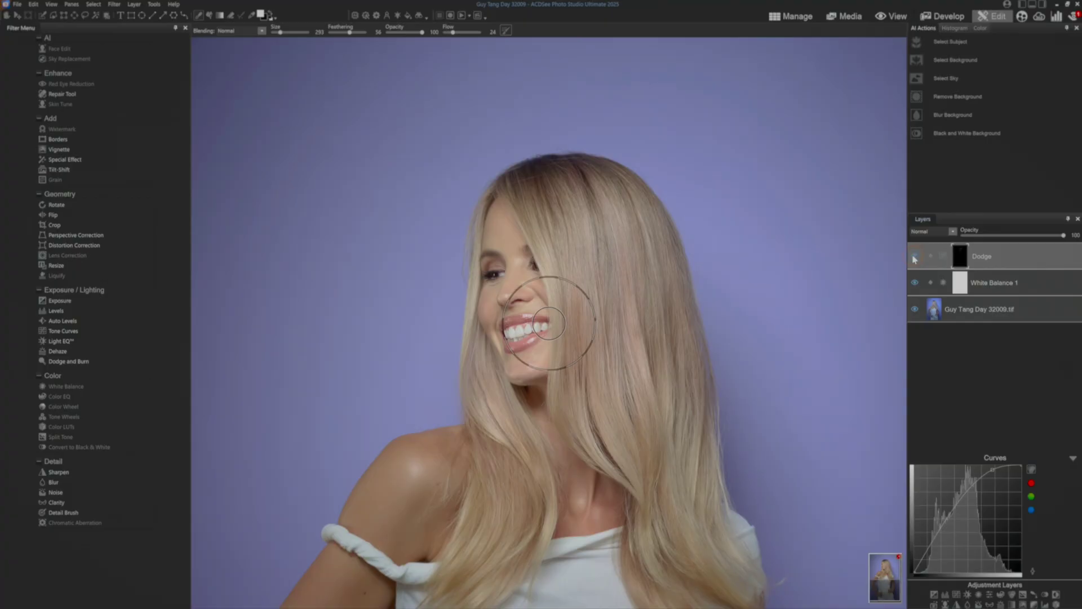
{"action": "left_click_drag", "start_coordinate": [453, 32], "coordinate": [464, 32]}
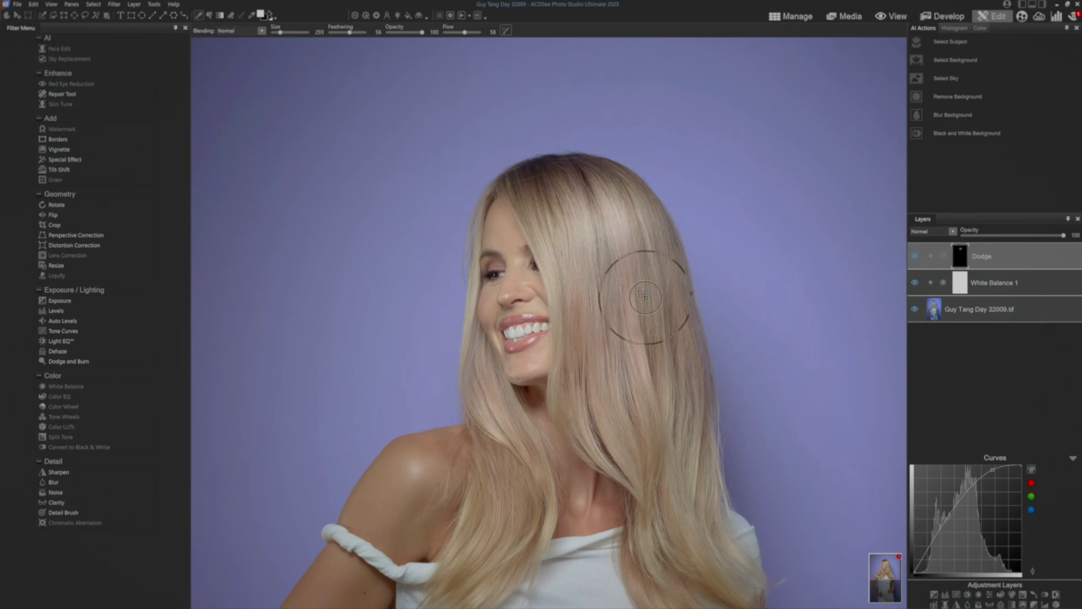
- Toggle the Dodge layer to compare, swap brush colours with X, and brush more over the hair
{"action": "left_click", "coordinate": [915, 257]}
{"action": "left_click", "coordinate": [914, 257]}
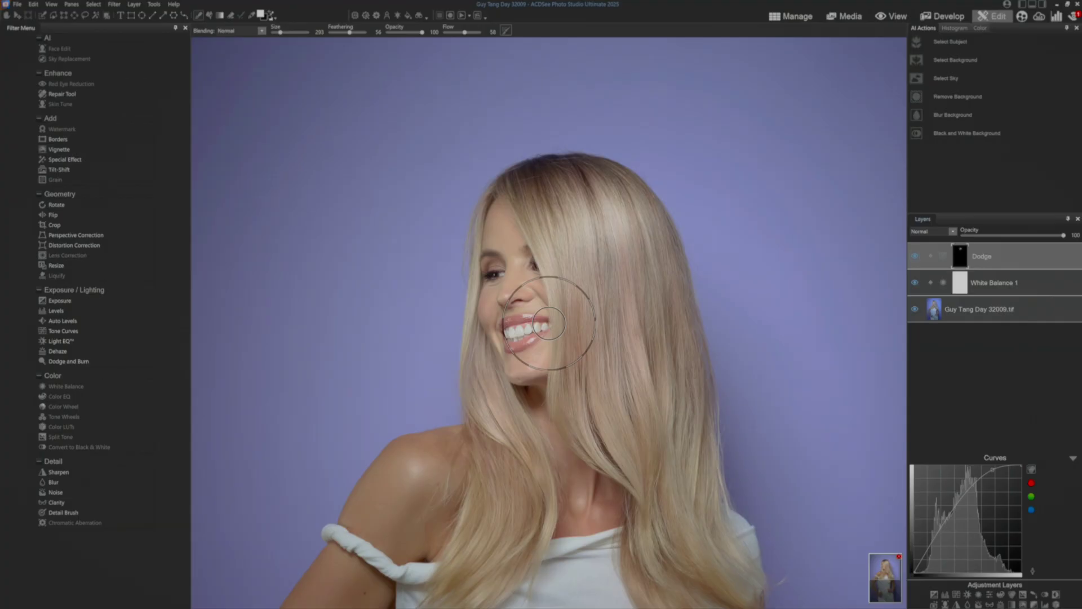
{"action": "key", "text": "x"}
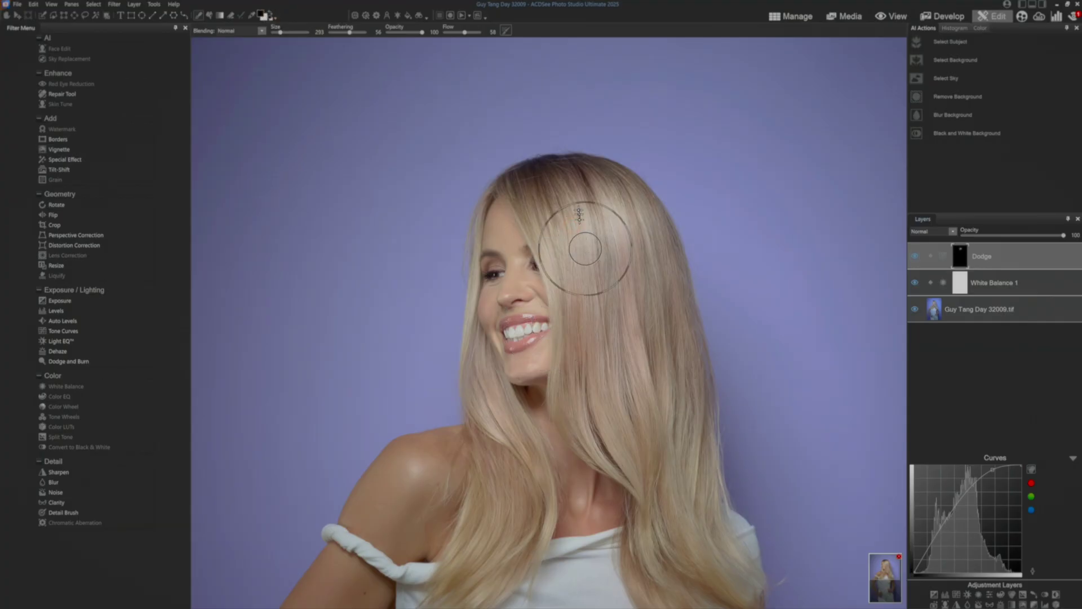
{"action": "mouse_move", "coordinate": [587, 238]}
{"action": "left_mouse_down"}
{"action": "mouse_move", "coordinate": [609, 204]}
{"action": "mouse_move", "coordinate": [573, 197]}
{"action": "left_mouse_up"}
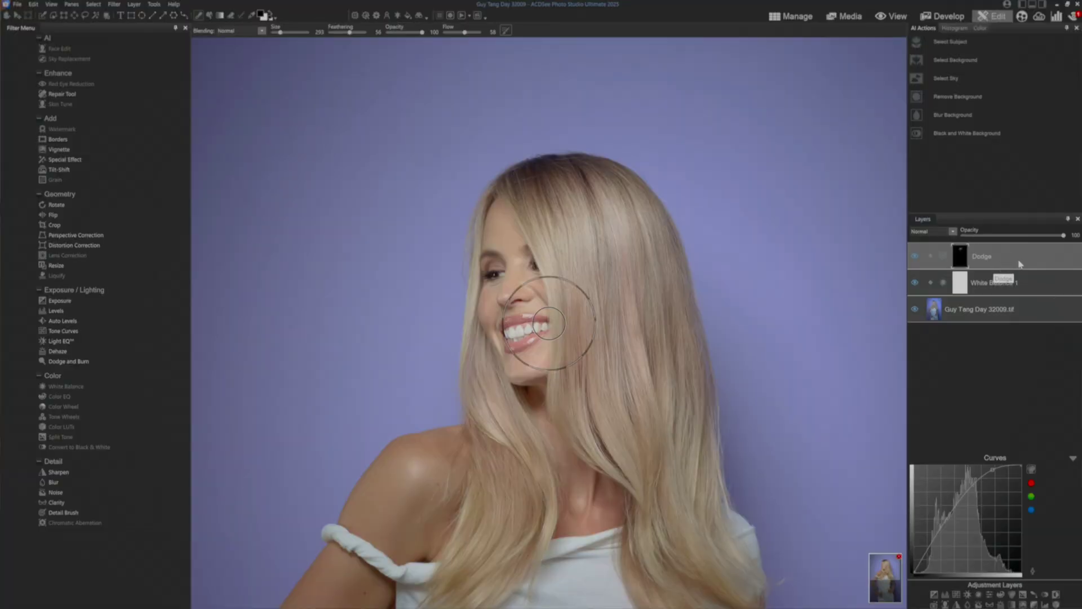
- Delete the Dodge layer, then delete the White Balance 1 layer
{"action": "right_click", "coordinate": [1019, 263]}
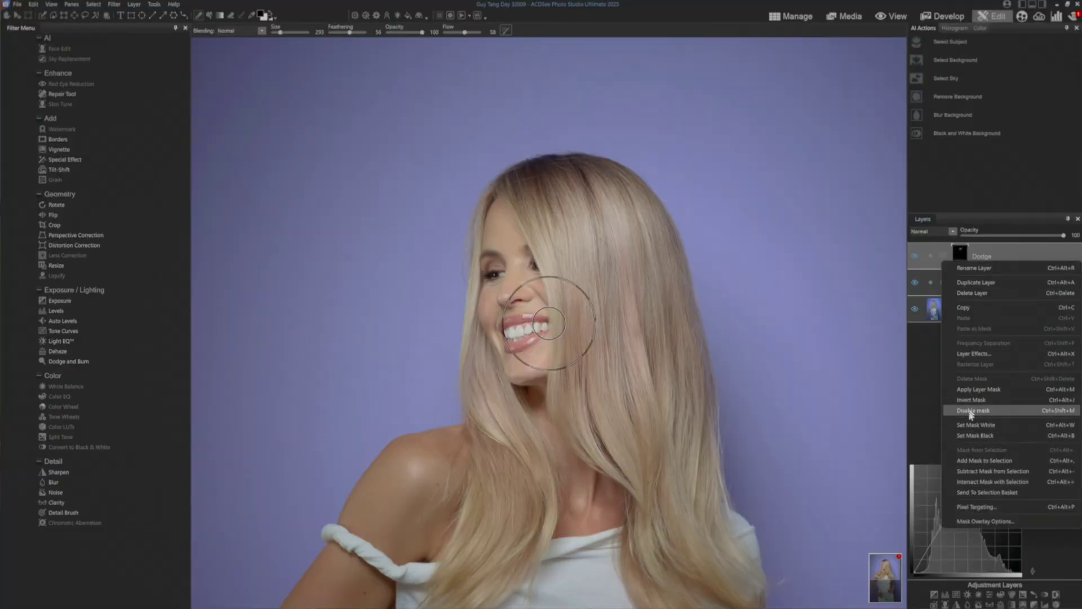
{"action": "left_click", "coordinate": [958, 293]}
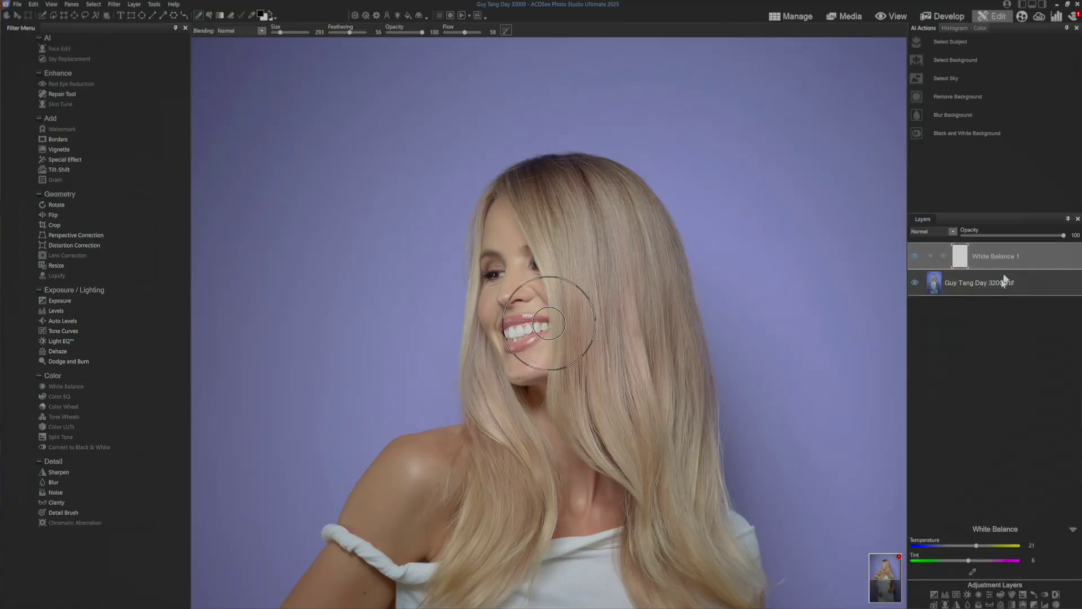
{"action": "right_click", "coordinate": [1040, 254]}
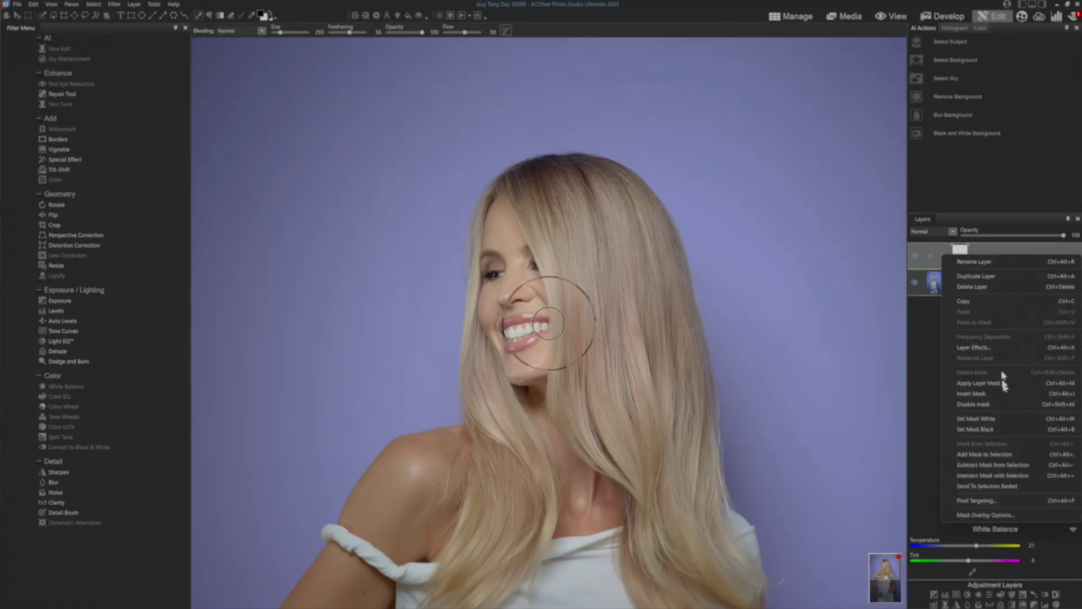
{"action": "left_click", "coordinate": [996, 288]}
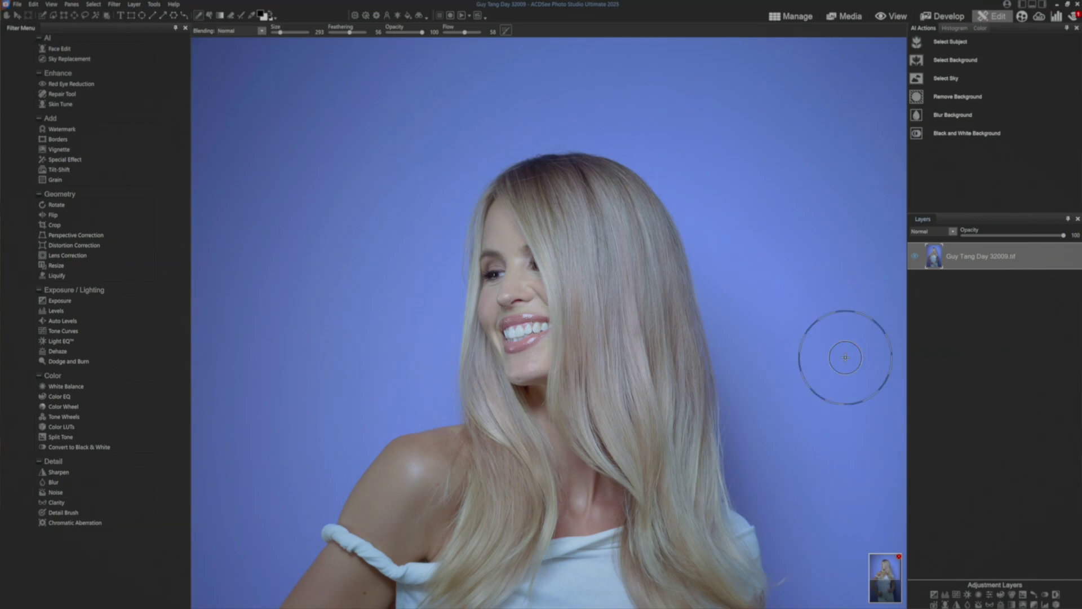
- Start recording a new action, then add White Balance 1 and a Curves 1 layer raised to brighten
{"action": "left_click", "coordinate": [451, 16]}
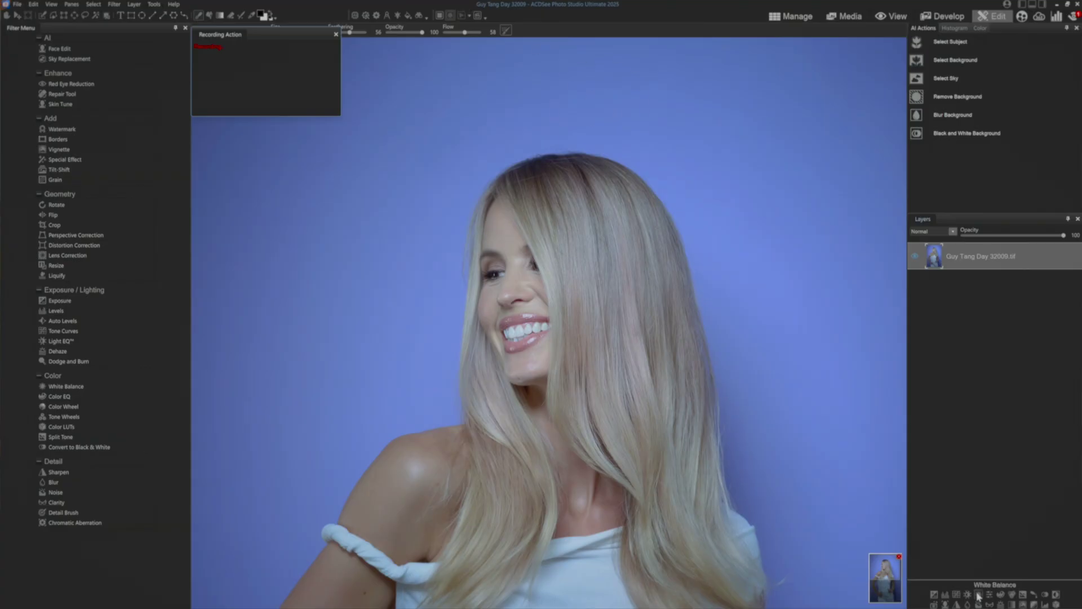
{"action": "left_click", "coordinate": [978, 596]}
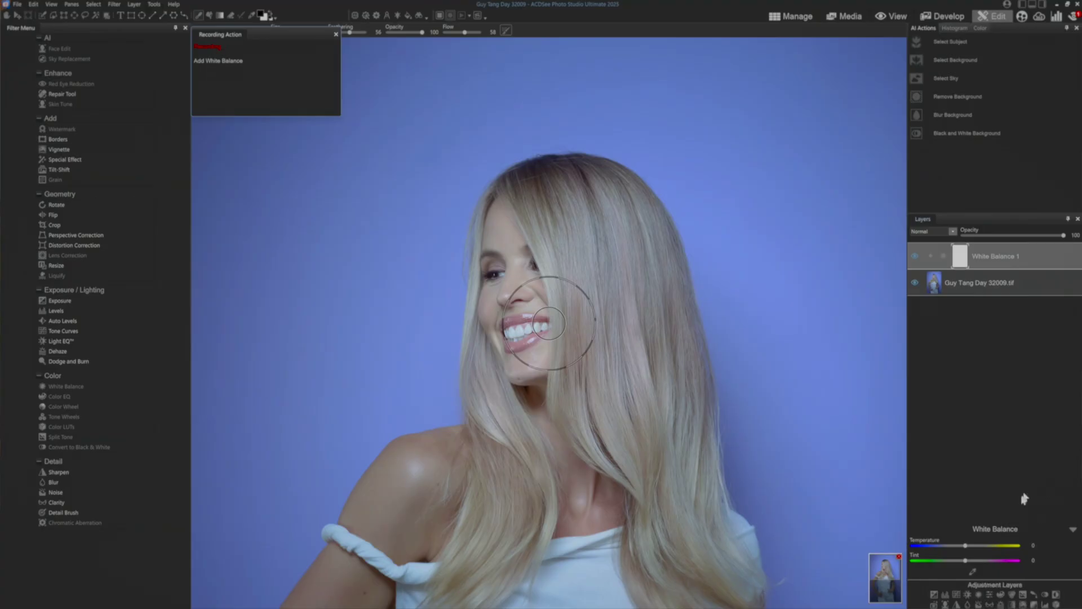
{"action": "left_click", "coordinate": [957, 594]}
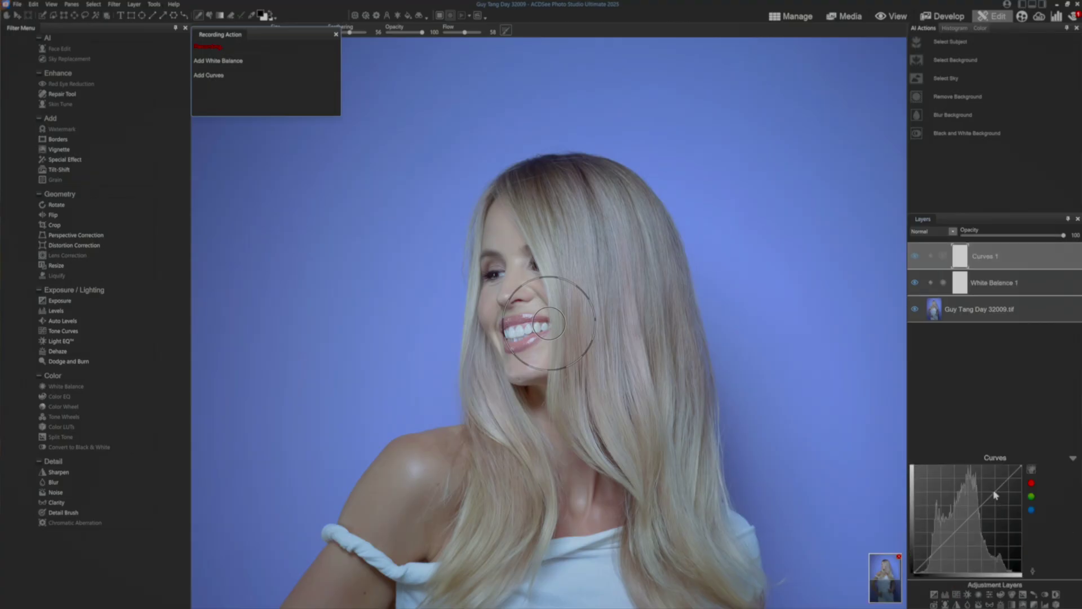
{"action": "left_click_drag", "start_coordinate": [994, 495], "coordinate": [990, 475]}
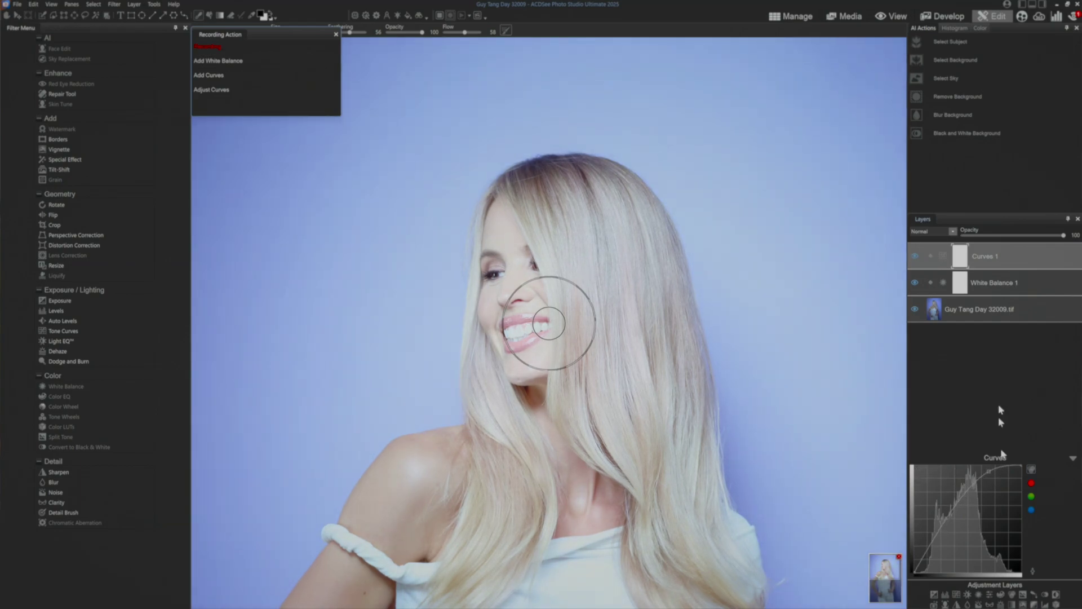
- Rename the brightening Curves 1 layer to Dodge
{"action": "right_click", "coordinate": [989, 261]}
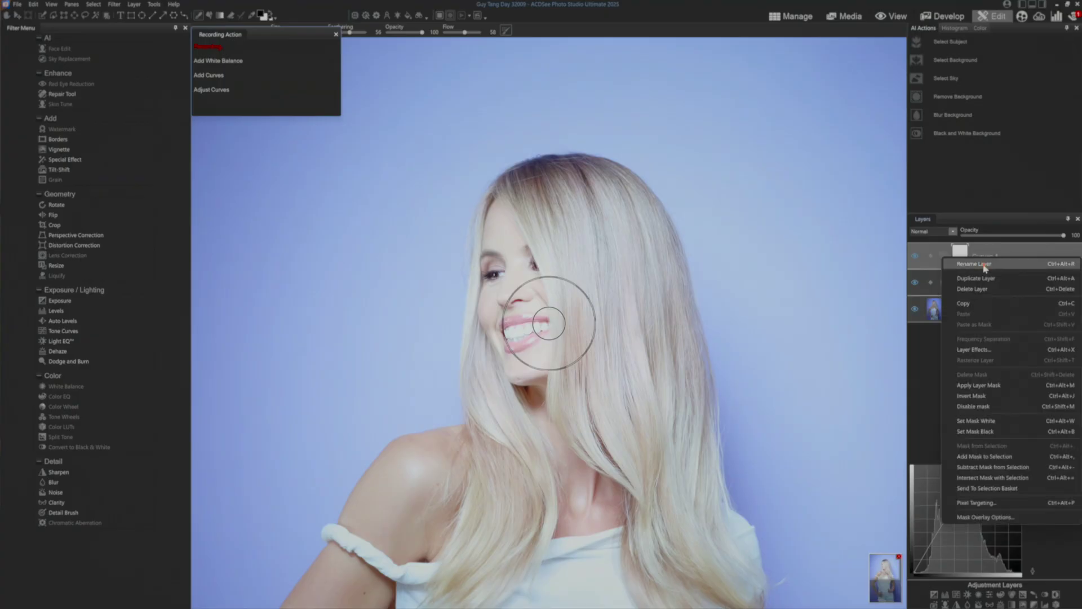
{"action": "left_click", "coordinate": [975, 264]}
{"action": "type", "text": "Do"}
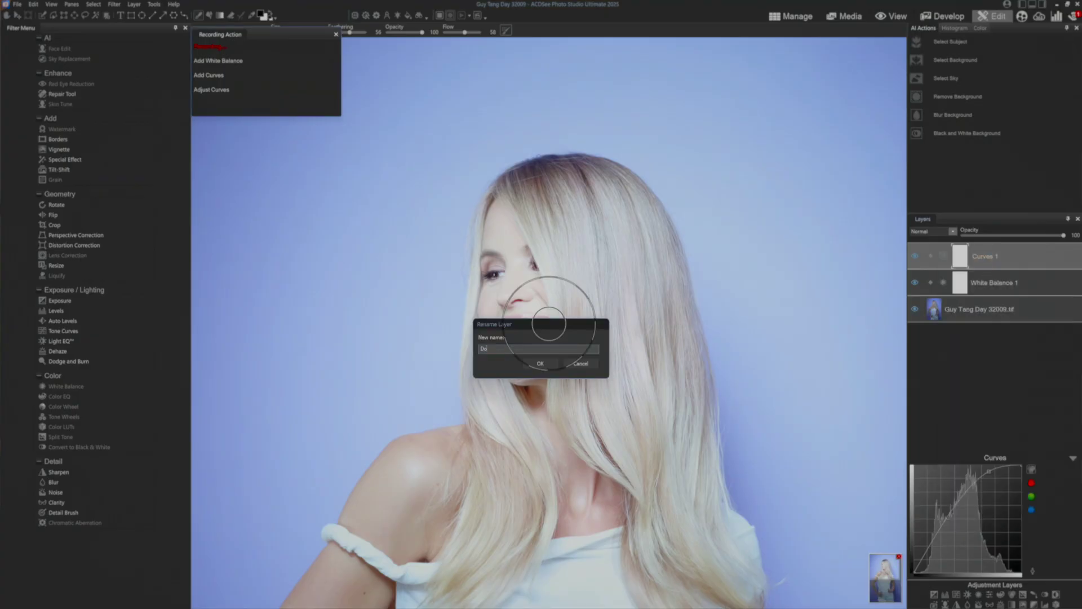
{"action": "type", "text": "dge"}
{"action": "key", "text": "Return"}
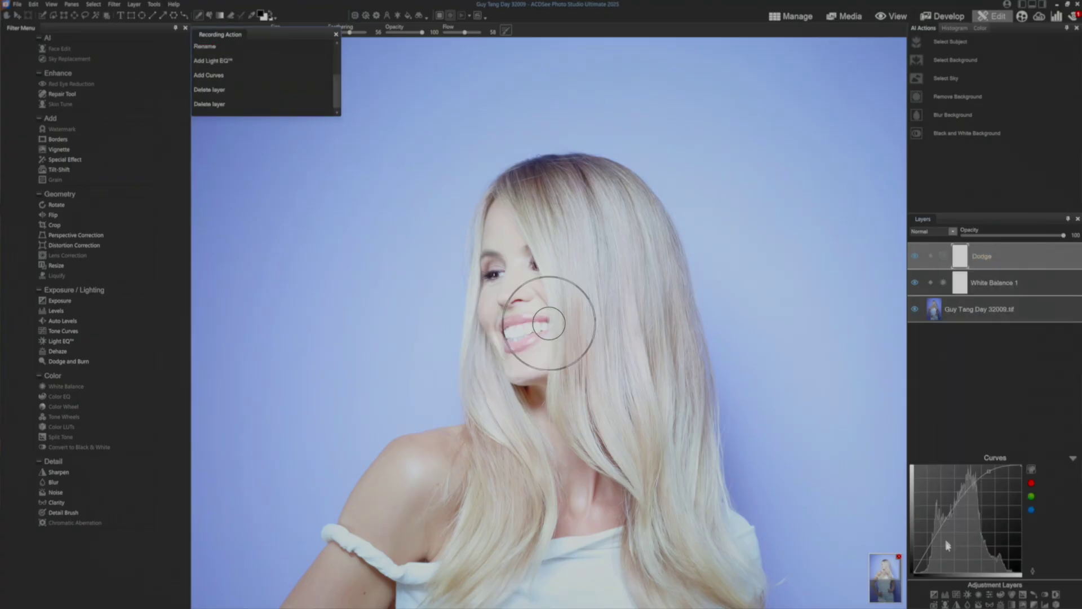
- Add another Curves layer with its curve pulled down to darken, and name it Burn
{"action": "left_click", "coordinate": [972, 589]}
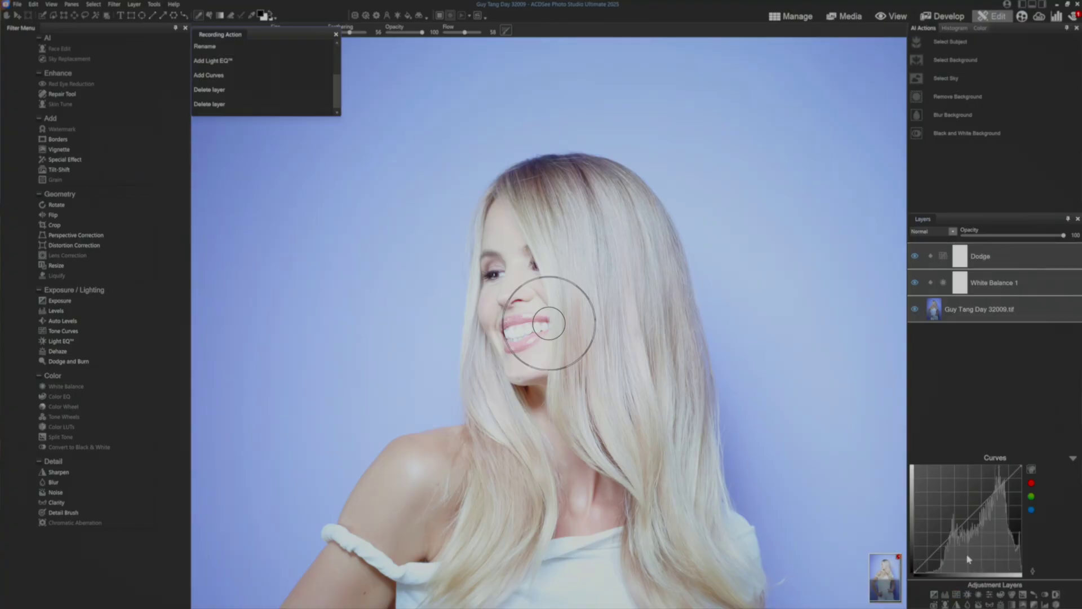
{"action": "left_click_drag", "start_coordinate": [951, 539], "coordinate": [955, 565]}
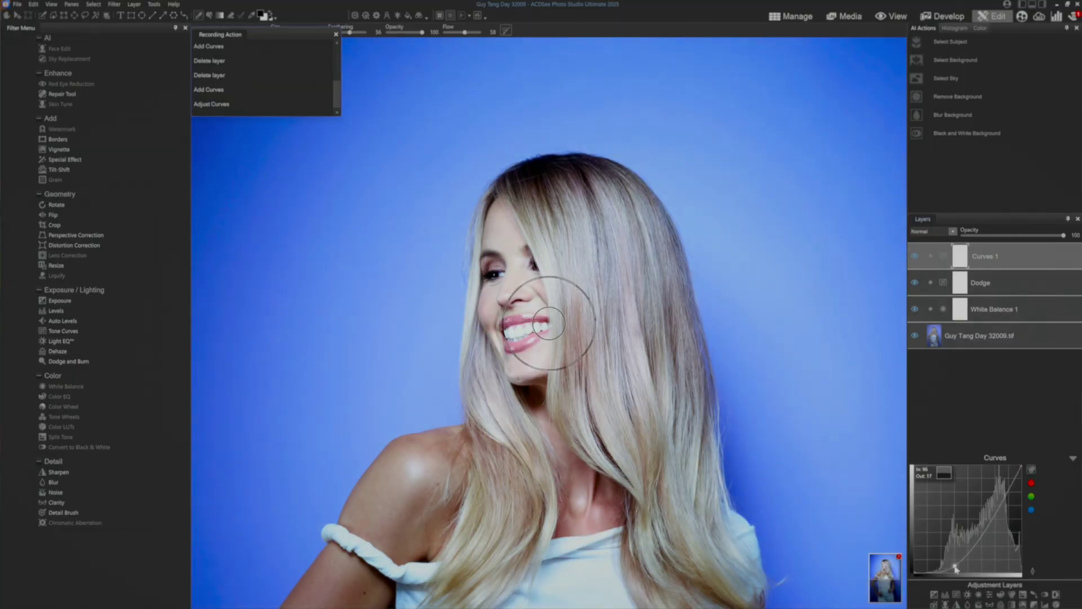
{"action": "left_click_drag", "start_coordinate": [955, 567], "coordinate": [955, 567]}
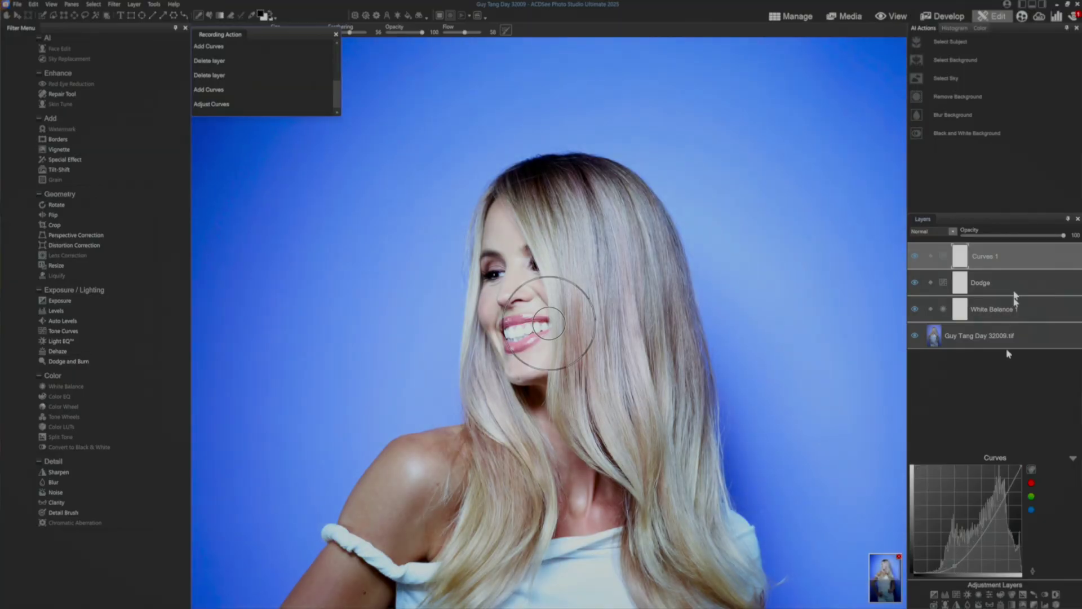
{"action": "right_click", "coordinate": [981, 260]}
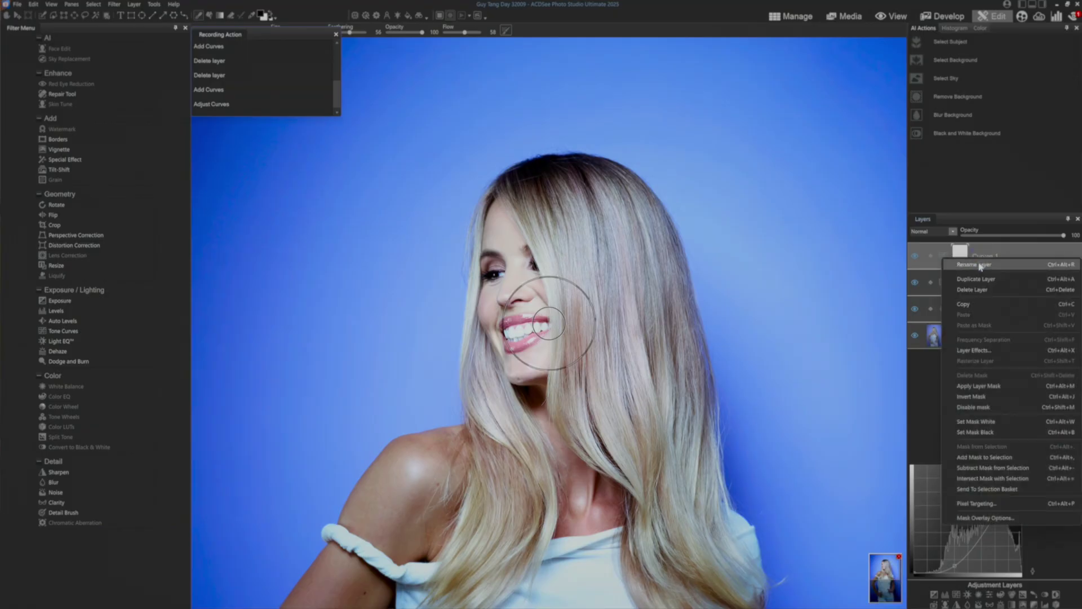
{"action": "left_click", "coordinate": [975, 265]}
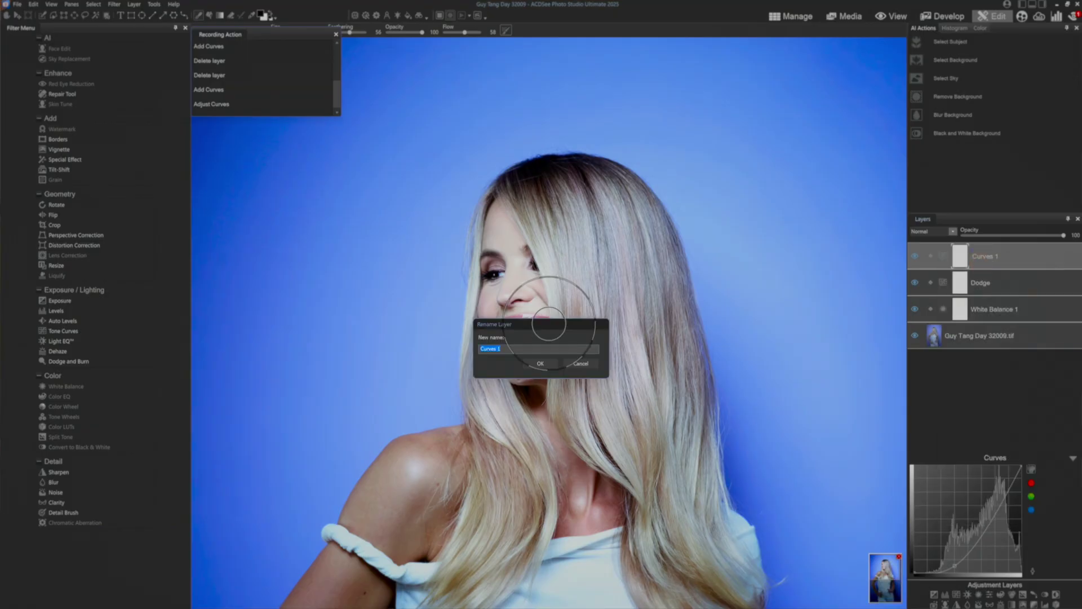
{"action": "type", "text": "Burn"}
{"action": "key", "text": "Return"}
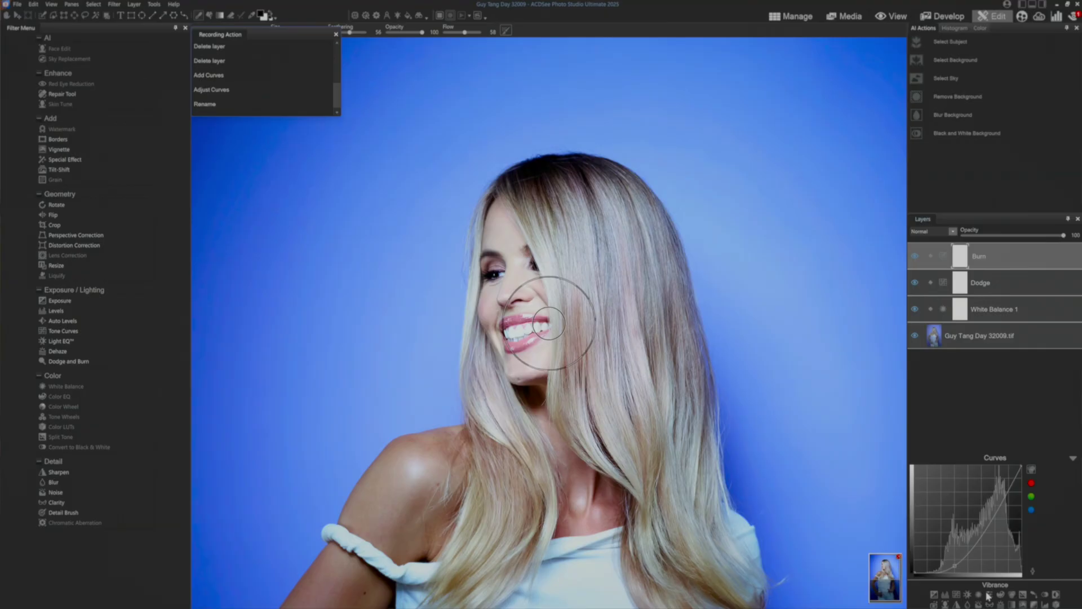
- Add a Vibrance 1 layer at Vibrance 78 and rename it 'Add Saturation'
{"action": "left_click", "coordinate": [987, 595]}
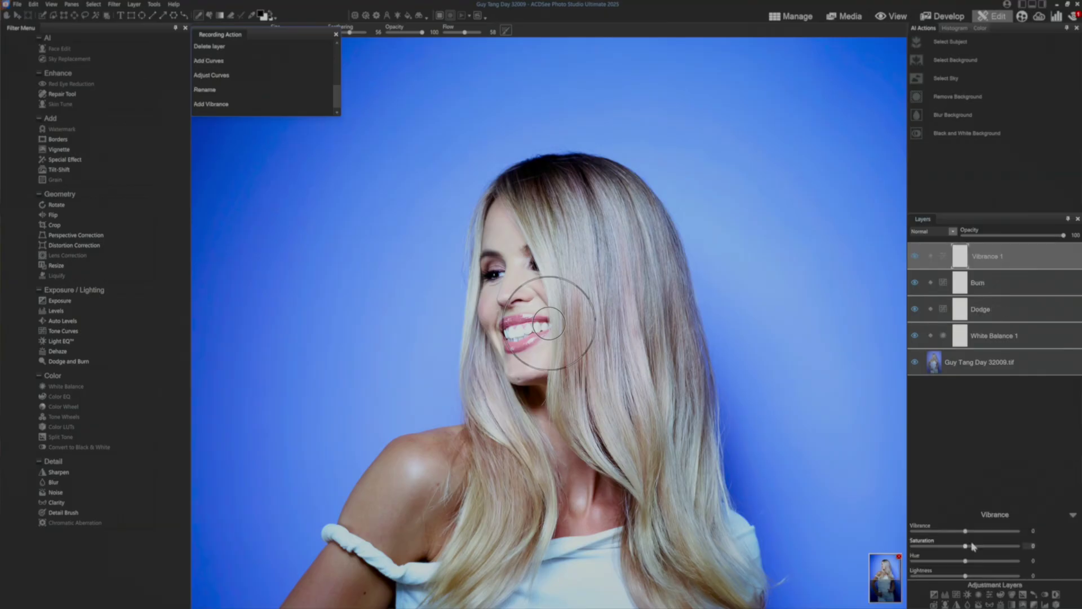
{"action": "left_click_drag", "start_coordinate": [966, 531], "coordinate": [1002, 532]}
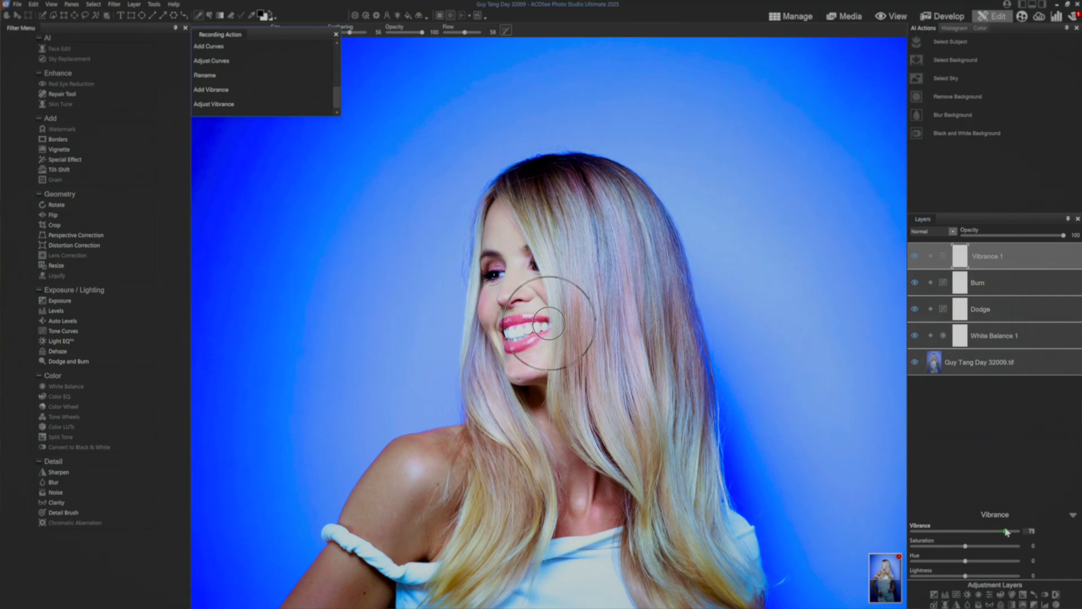
{"action": "right_click", "coordinate": [983, 259]}
{"action": "left_click", "coordinate": [983, 265]}
{"action": "type", "text": "Add Saturation"}
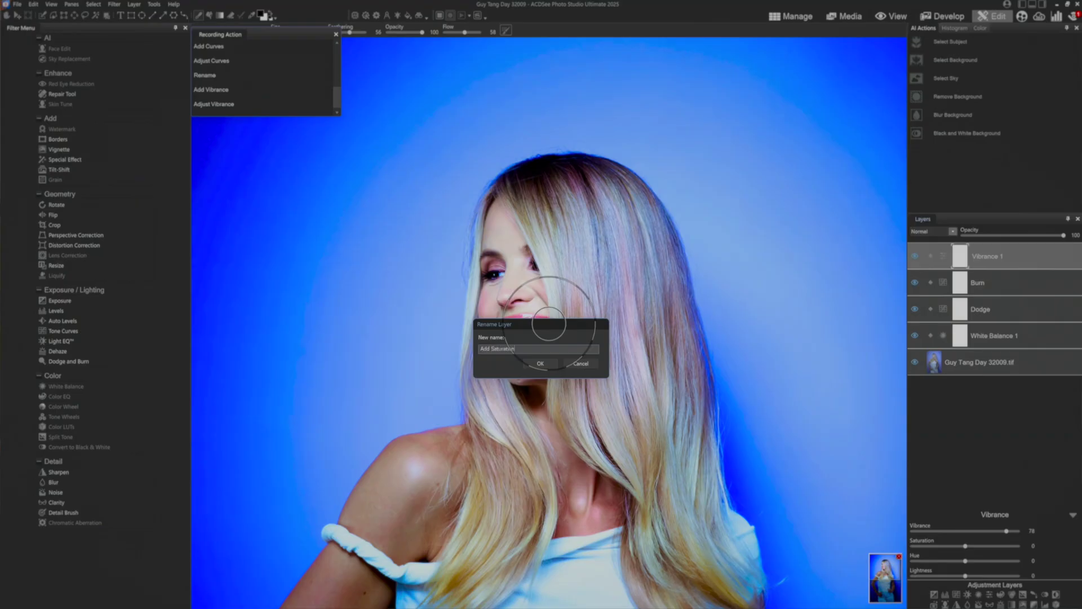
{"action": "key", "text": "Return"}
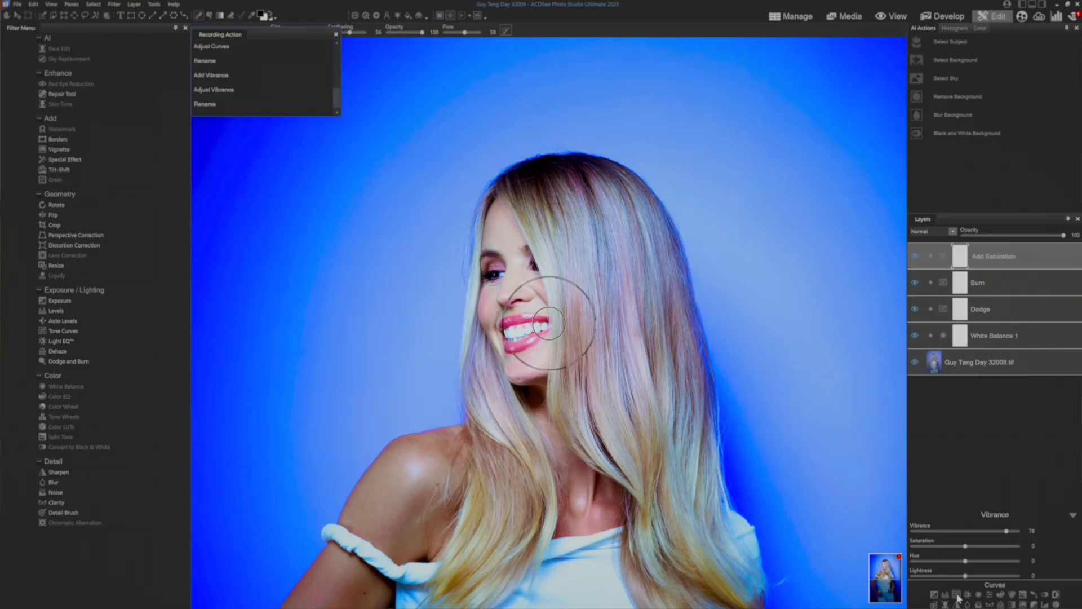
- Add a second vibrance layer with Saturation -53 and rename it 'Desaturate'
{"action": "left_click", "coordinate": [989, 596]}
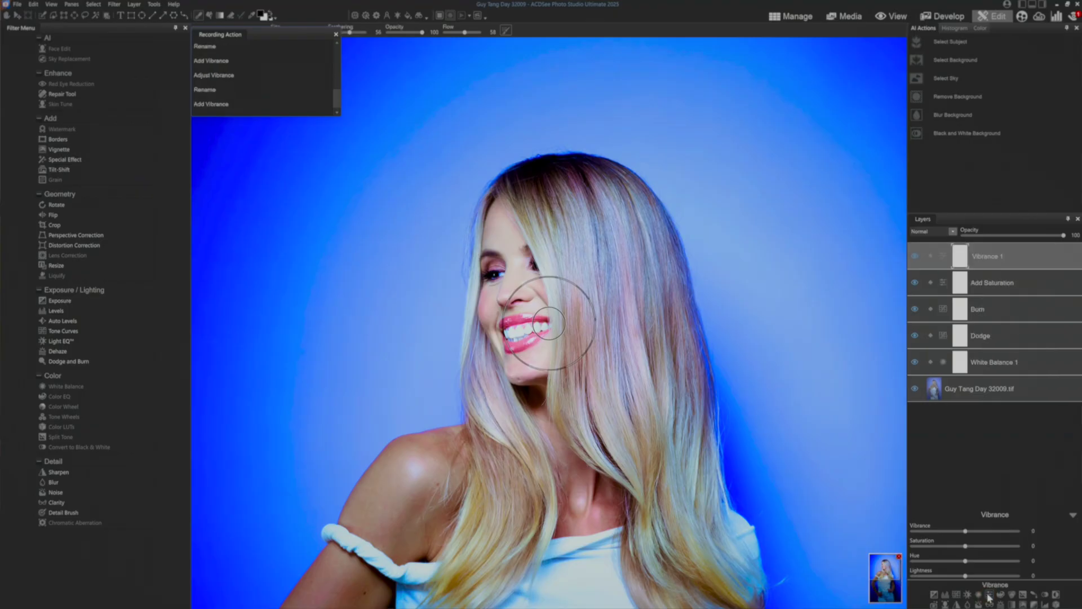
{"action": "left_click_drag", "start_coordinate": [965, 546], "coordinate": [936, 547]}
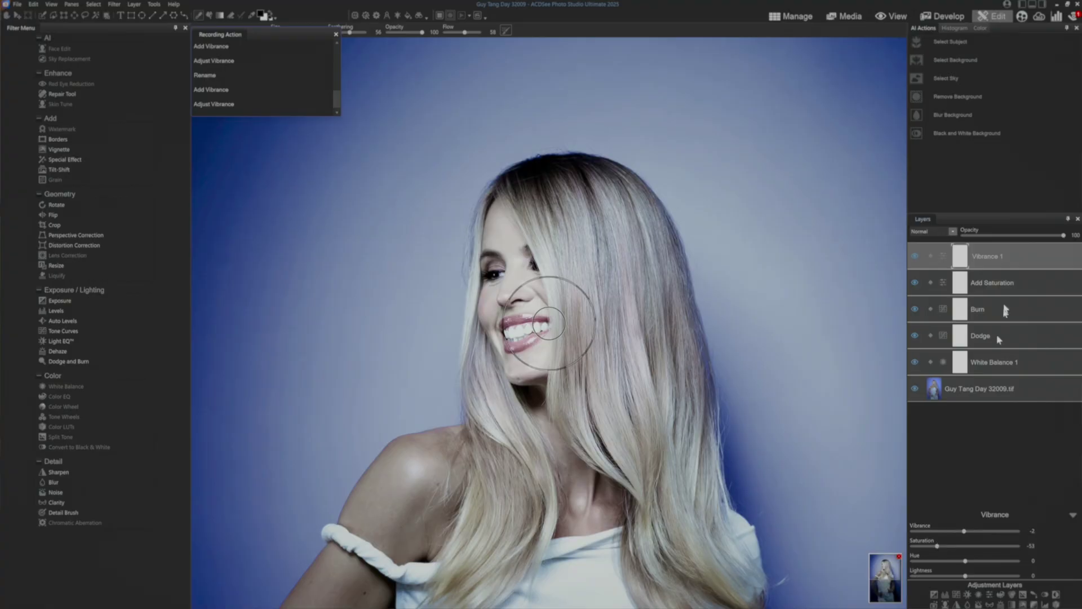
{"action": "left_click", "coordinate": [983, 258]}
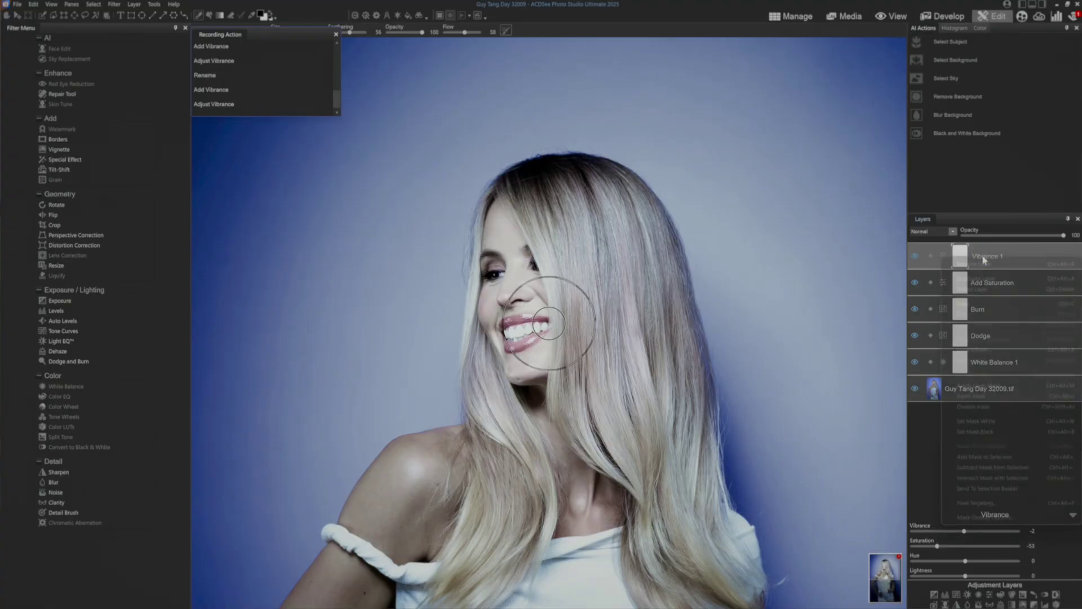
{"action": "left_click", "coordinate": [985, 265]}
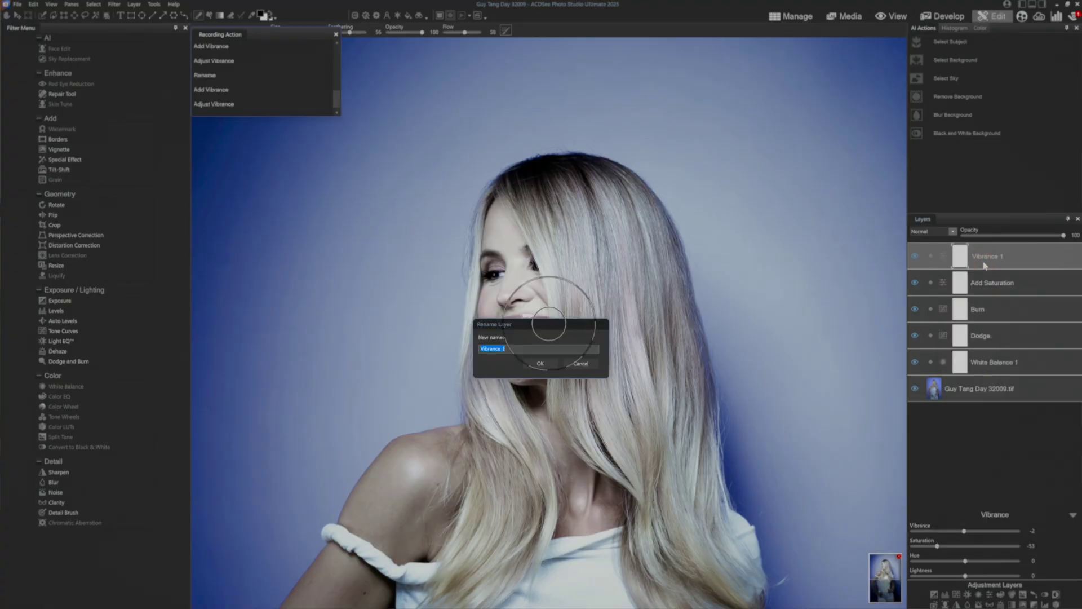
{"action": "type", "text": "Desaturate"}
{"action": "key", "text": "Return"}
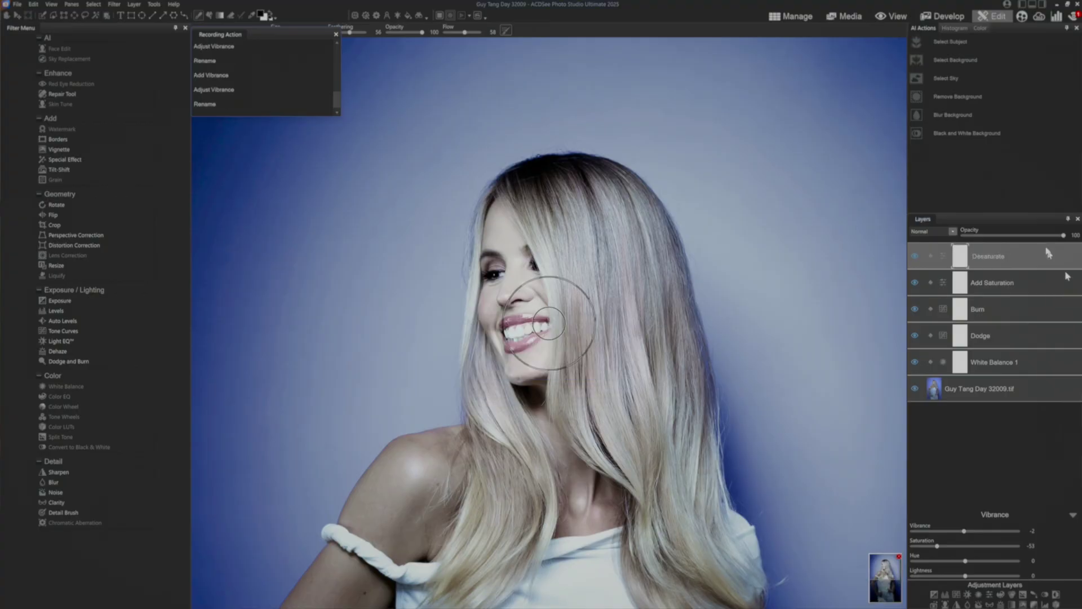
- Invert the layer masks of the Desaturate and Add Saturation layers
{"action": "right_click", "coordinate": [986, 261]}
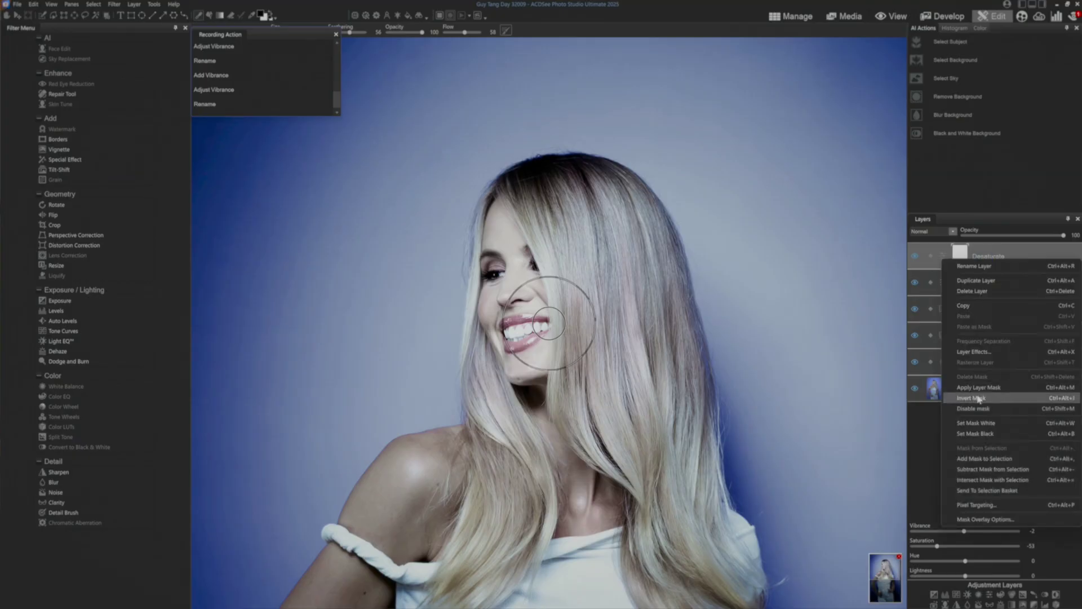
{"action": "left_click", "coordinate": [978, 398]}
{"action": "left_click", "coordinate": [991, 284]}
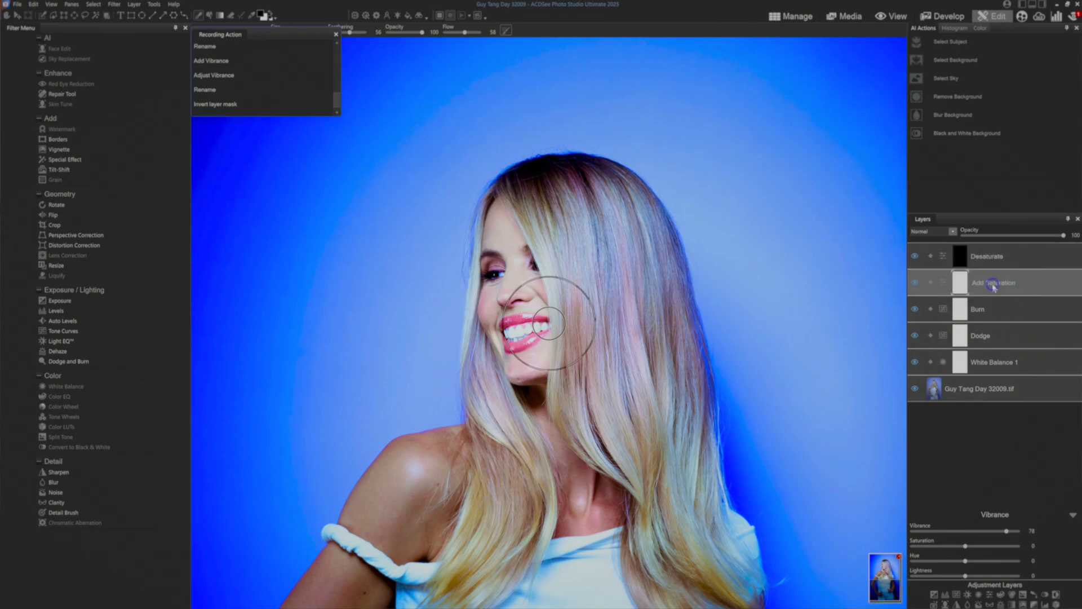
{"action": "right_click", "coordinate": [995, 289]}
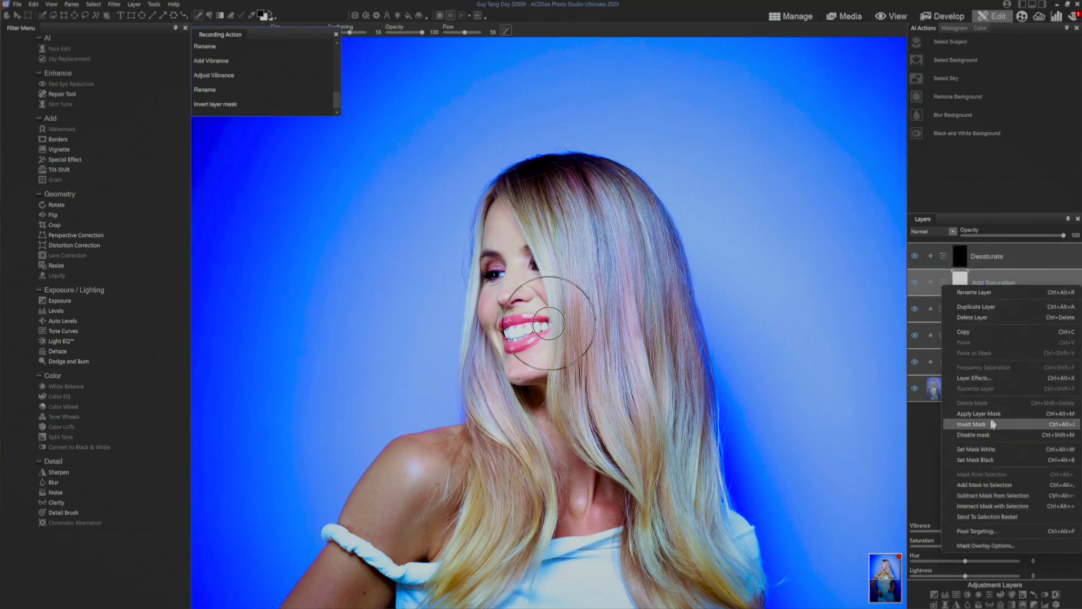
{"action": "left_click", "coordinate": [990, 422]}
- Invert the Burn, Dodge and White Balance 1 layer masks to black
{"action": "left_click", "coordinate": [992, 310]}
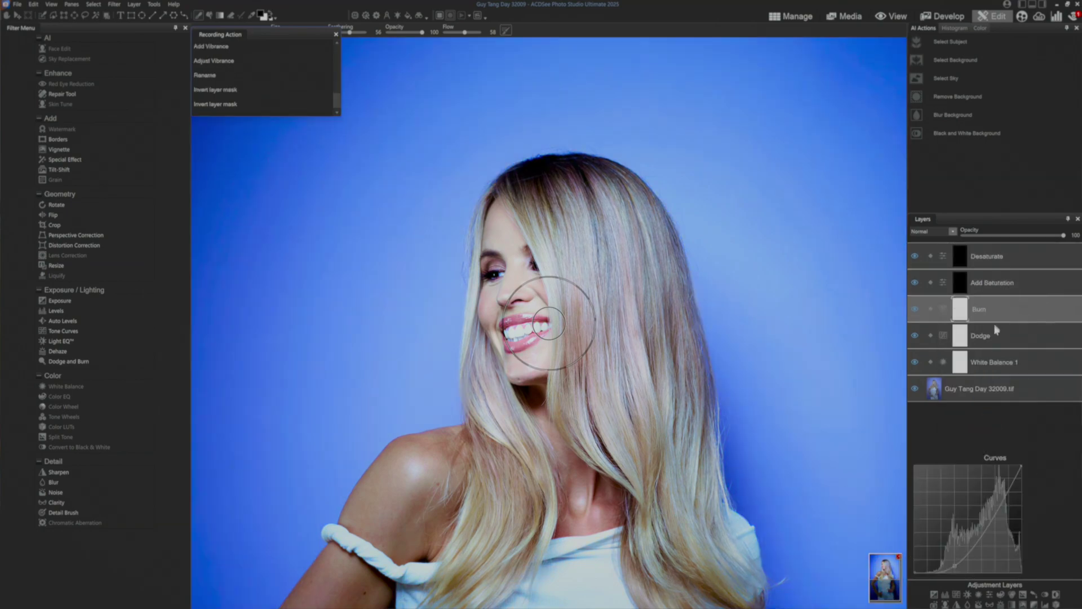
{"action": "right_click", "coordinate": [998, 423]}
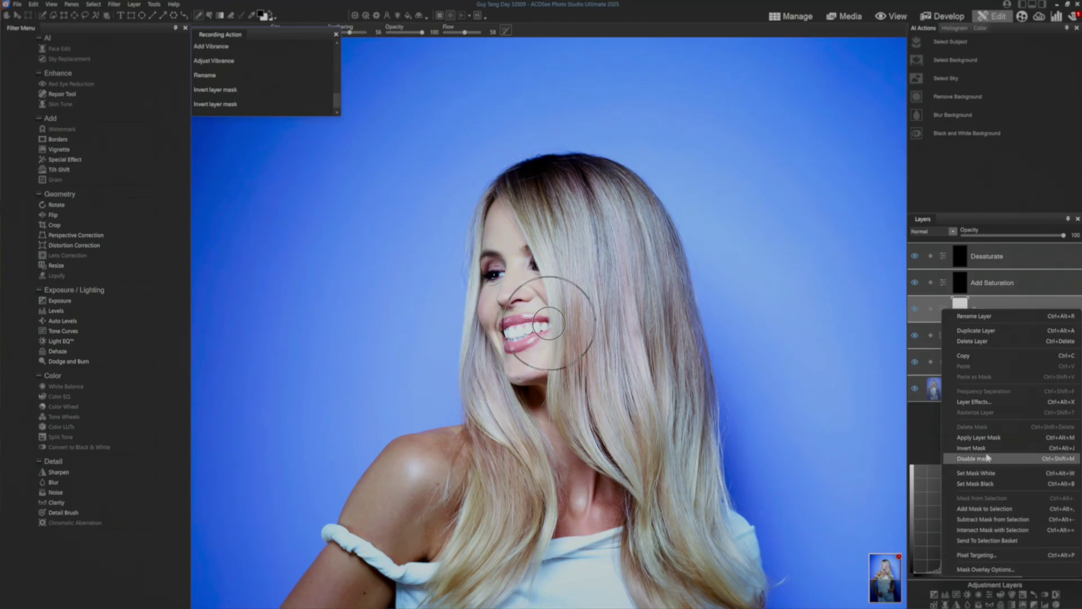
{"action": "left_click", "coordinate": [986, 451]}
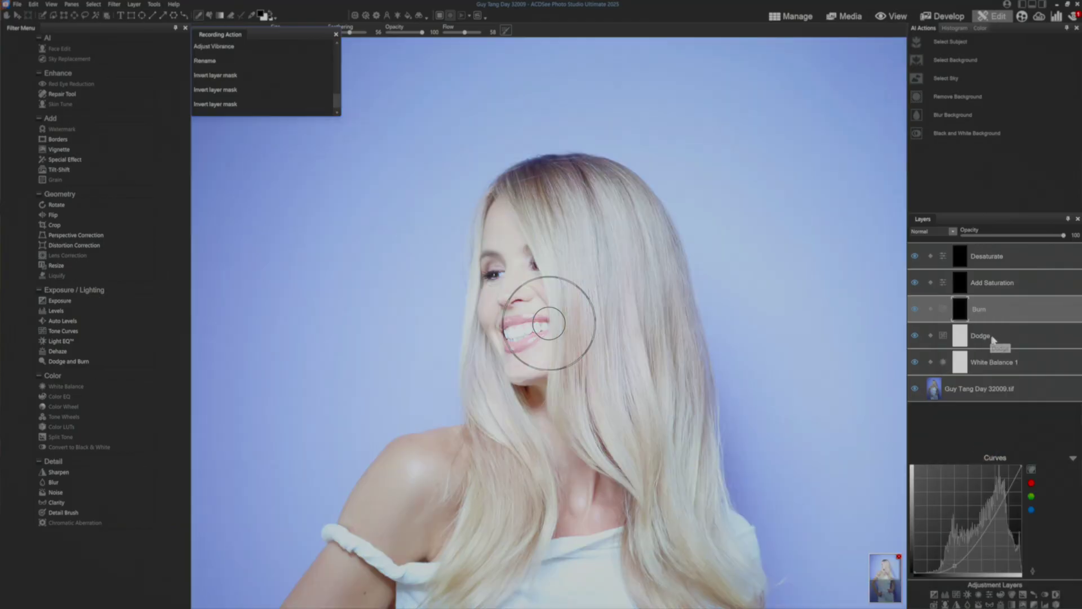
{"action": "left_click", "coordinate": [996, 338]}
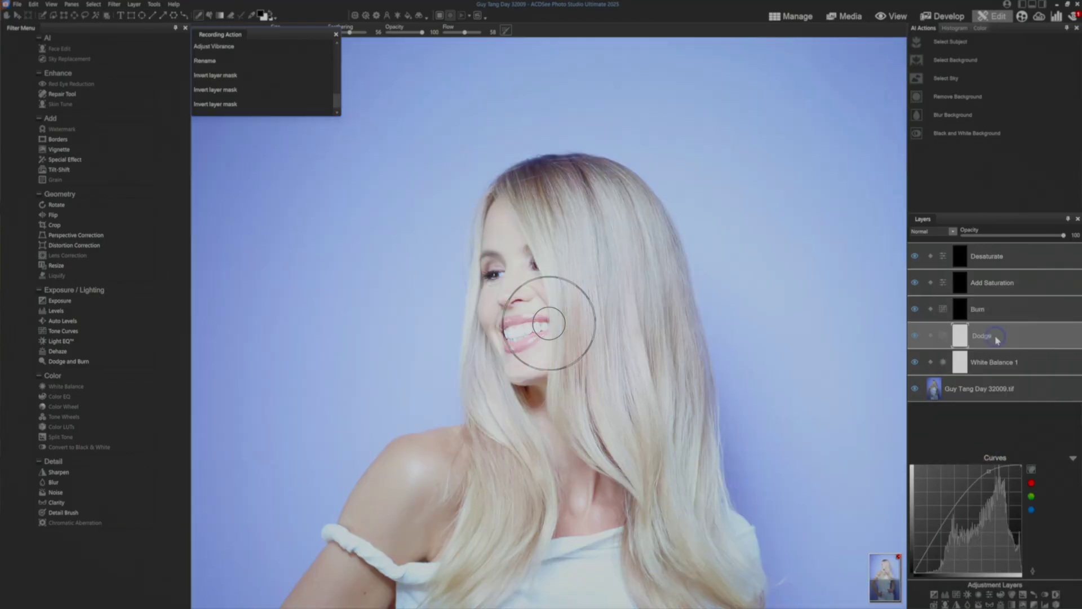
{"action": "right_click", "coordinate": [996, 338]}
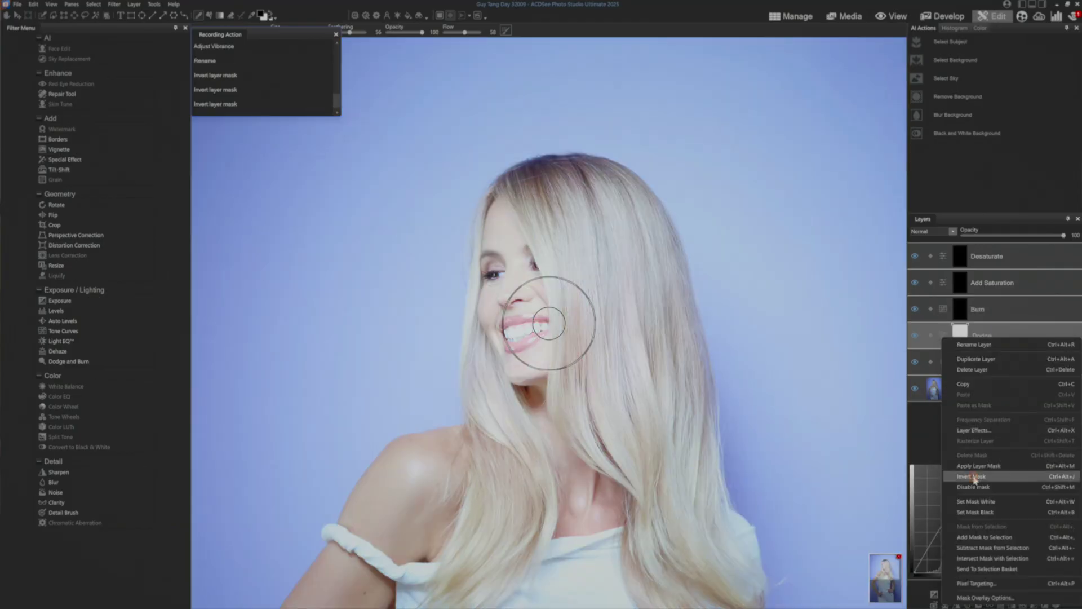
{"action": "left_click", "coordinate": [976, 476]}
{"action": "left_click", "coordinate": [990, 372]}
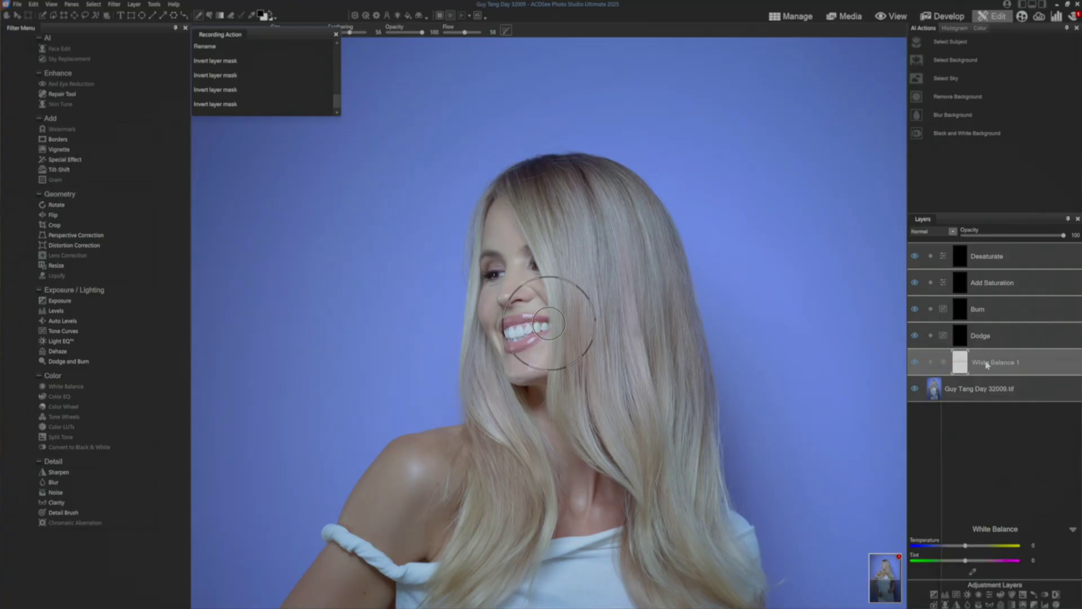
{"action": "right_click", "coordinate": [987, 365]}
{"action": "left_click", "coordinate": [970, 500]}
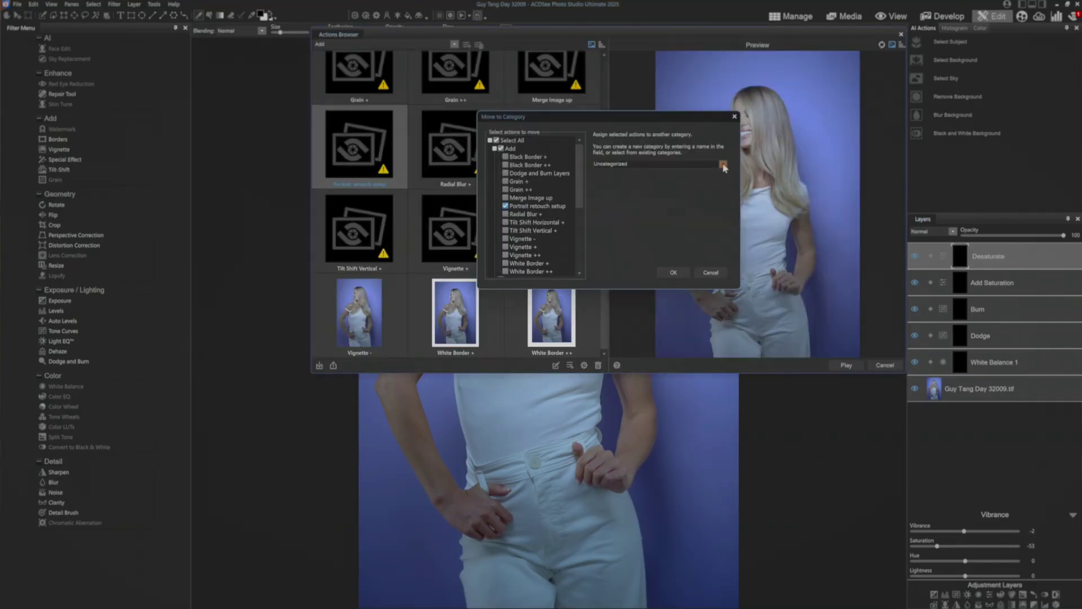
- Move the action into the Portrait category, then return to Manage and discard the image changes
{"action": "left_click", "coordinate": [722, 165]}
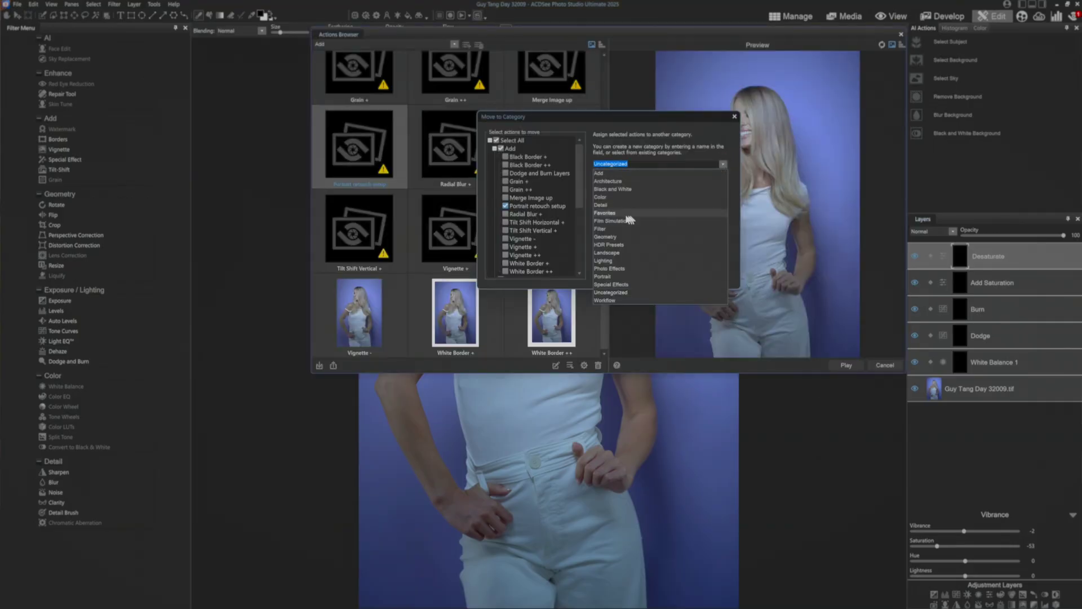
{"action": "left_click", "coordinate": [604, 276]}
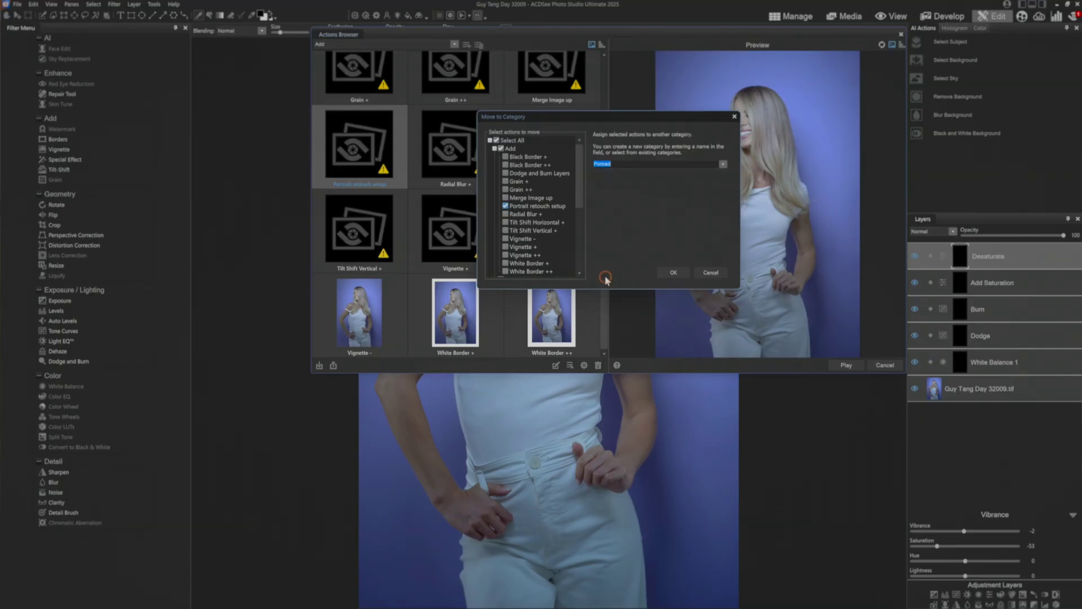
{"action": "left_click", "coordinate": [676, 273]}
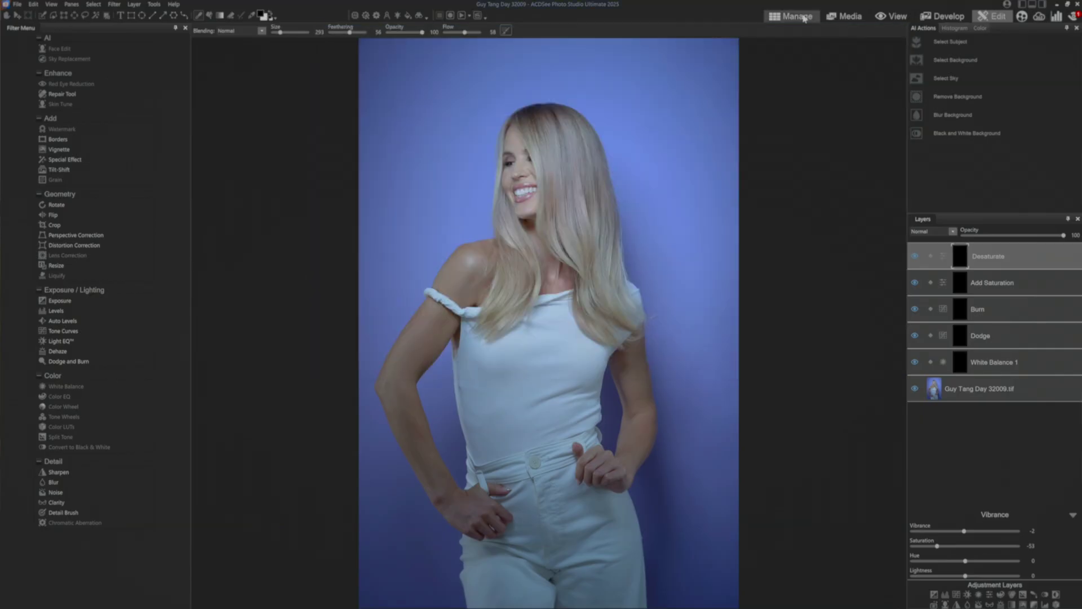
{"action": "left_click", "coordinate": [795, 16]}
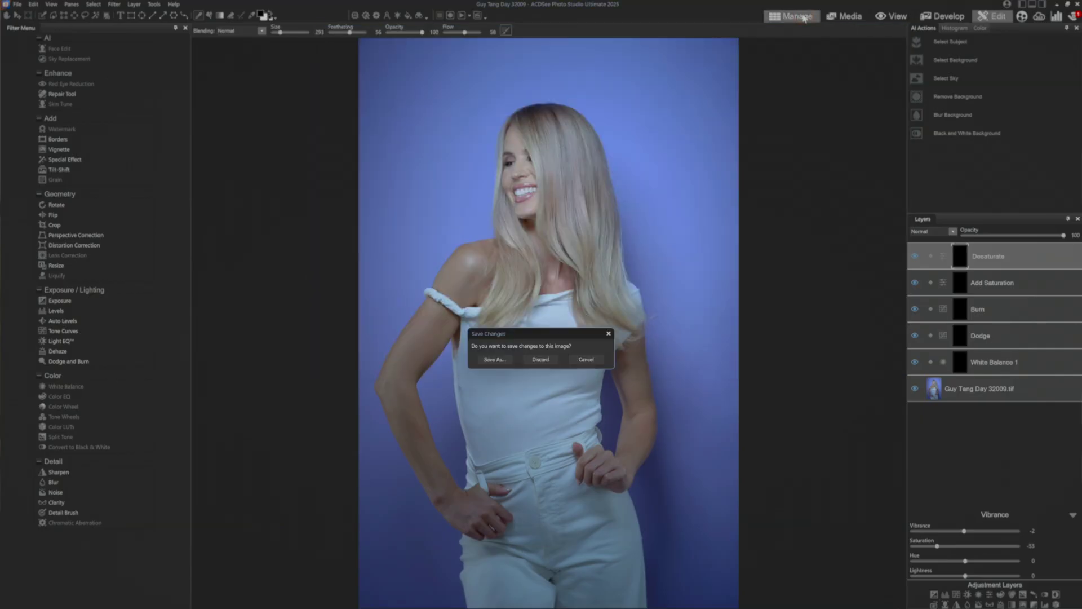
{"action": "left_click", "coordinate": [540, 359]}
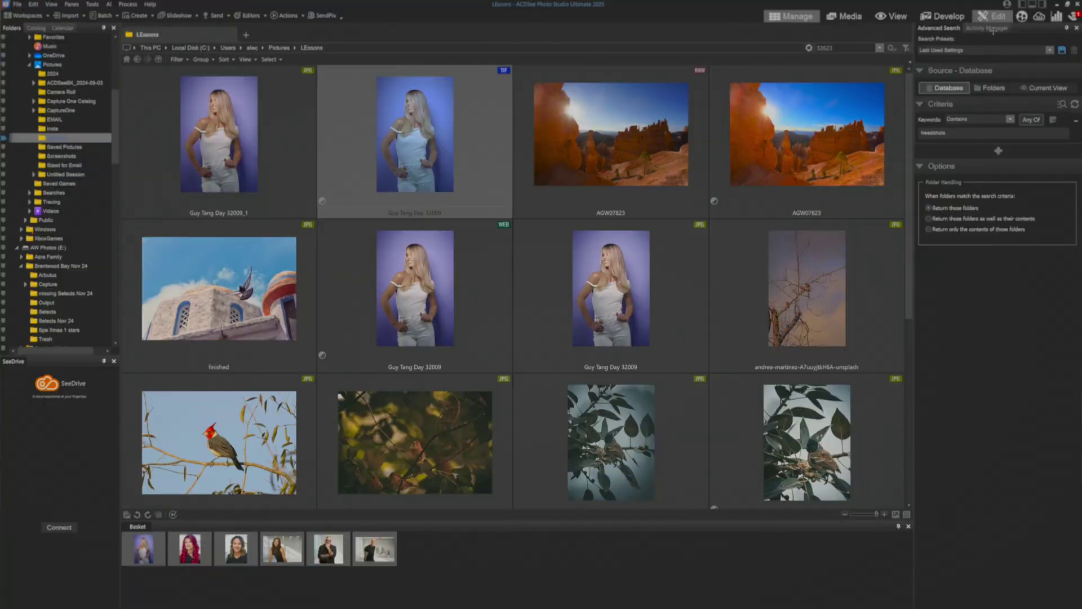
- Open Guy Tang Day 32009.tif in Edit mode
{"action": "left_click", "coordinate": [992, 16]}
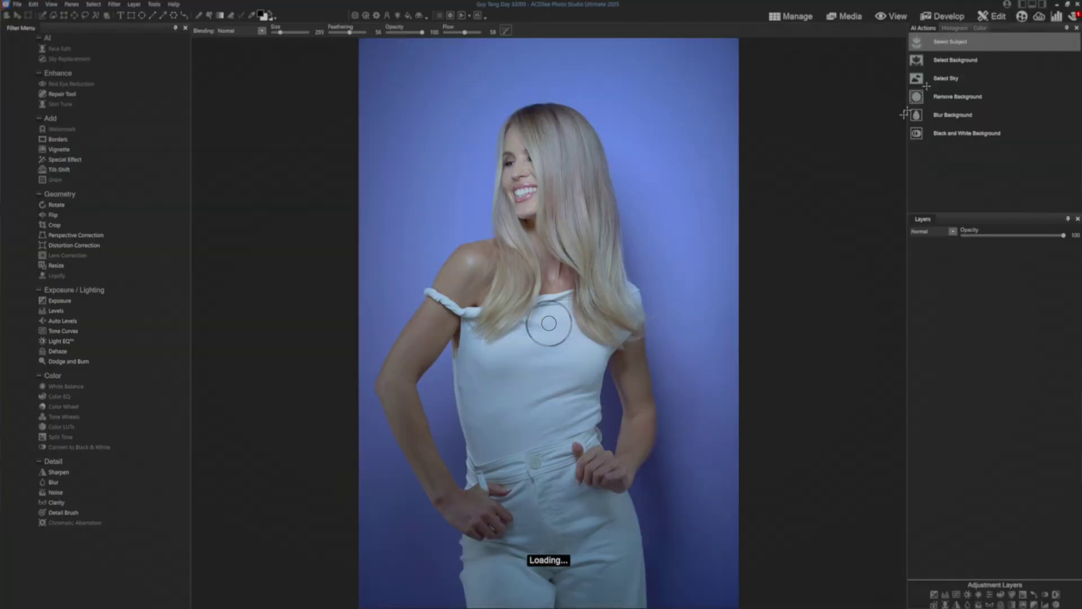
- Play Portrait > Portrait retouch setup from the Actions list, then select the Dodge layer
{"action": "left_click", "coordinate": [464, 16]}
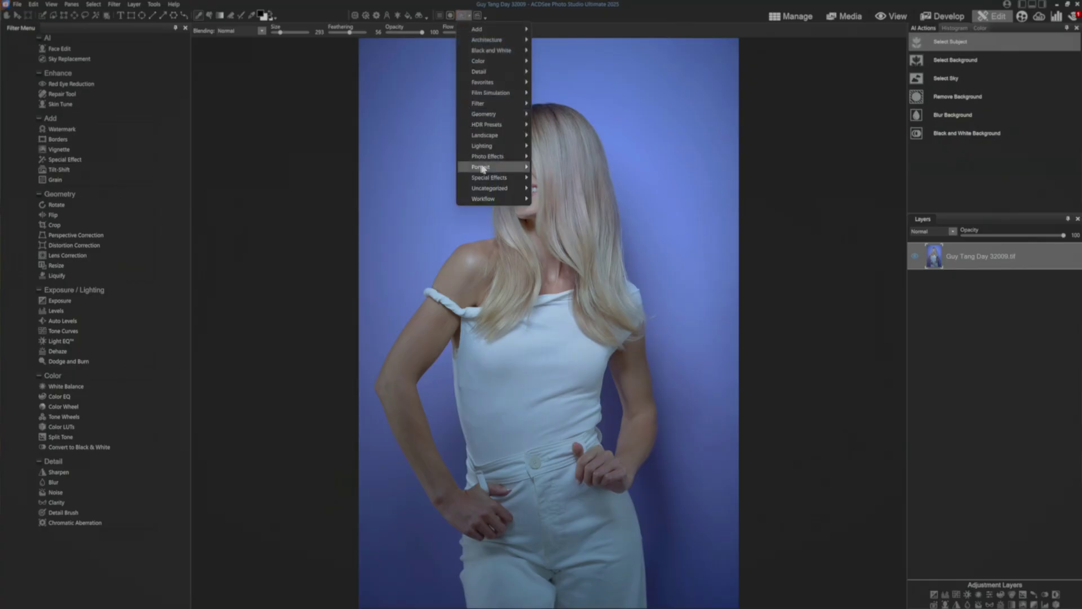
{"action": "mouse_move", "coordinate": [482, 166]}
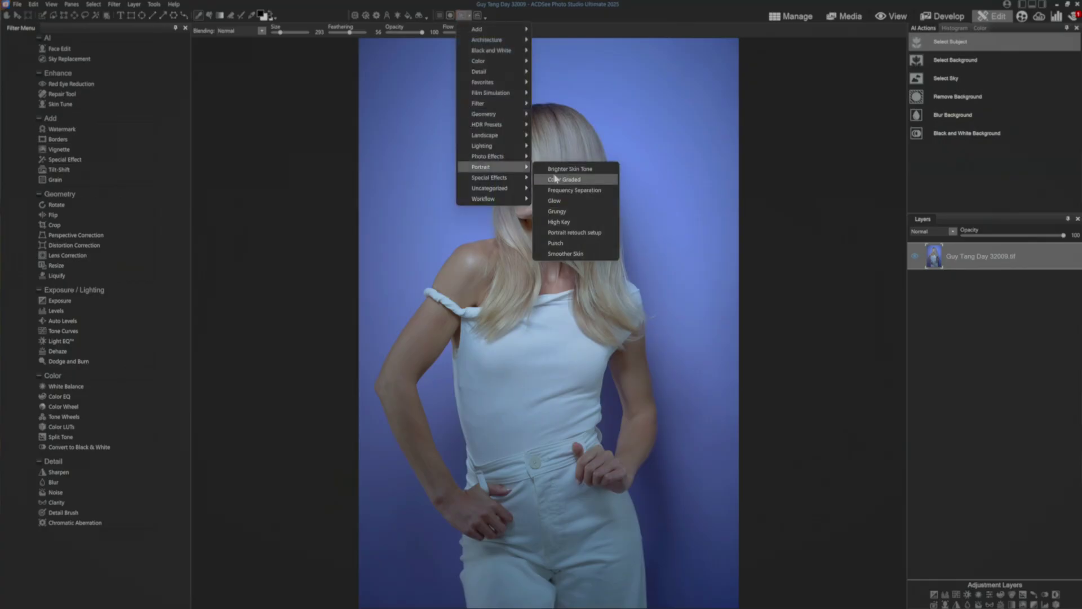
{"action": "left_click", "coordinate": [556, 233]}
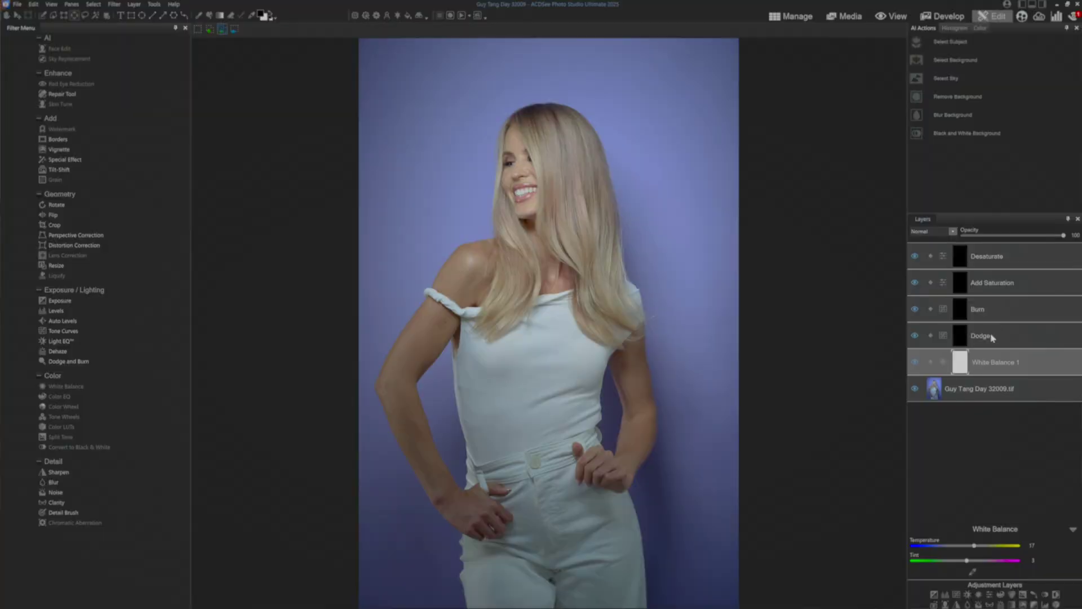
{"action": "left_click", "coordinate": [978, 336]}
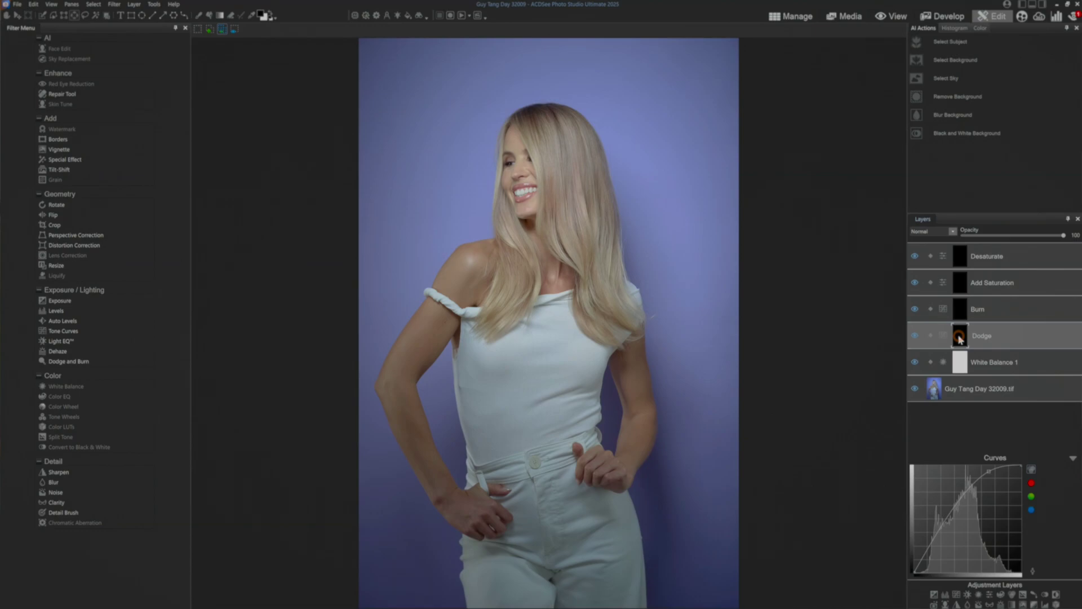
- Target the Dodge layer's mask with a size 764, flow 20 brush
{"action": "left_click", "coordinate": [960, 336]}
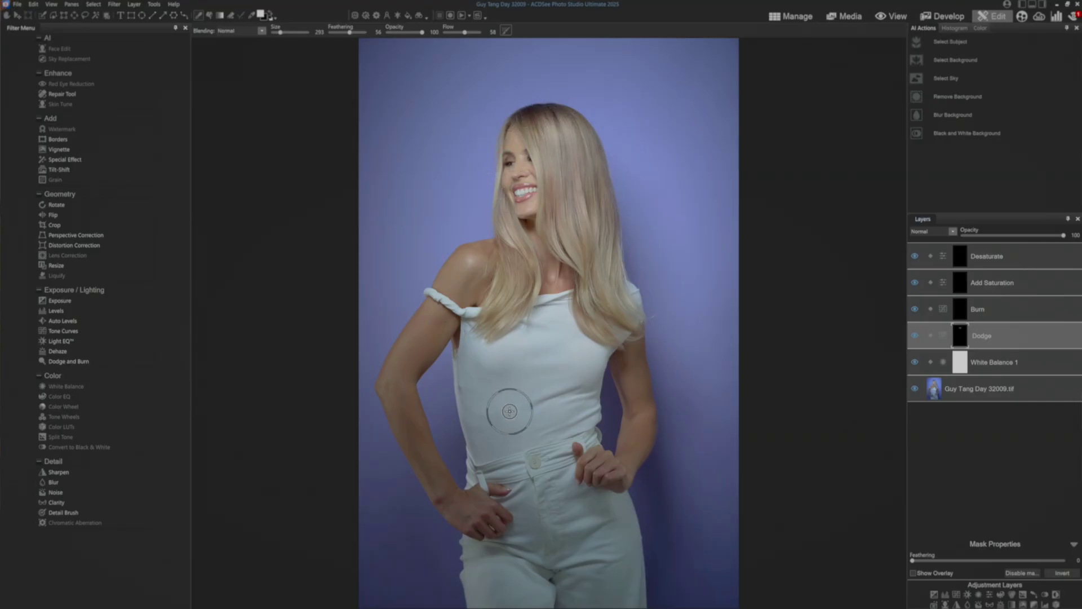
{"action": "left_click_drag", "start_coordinate": [280, 33], "coordinate": [337, 33]}
{"action": "left_click_drag", "start_coordinate": [465, 32], "coordinate": [452, 33]}
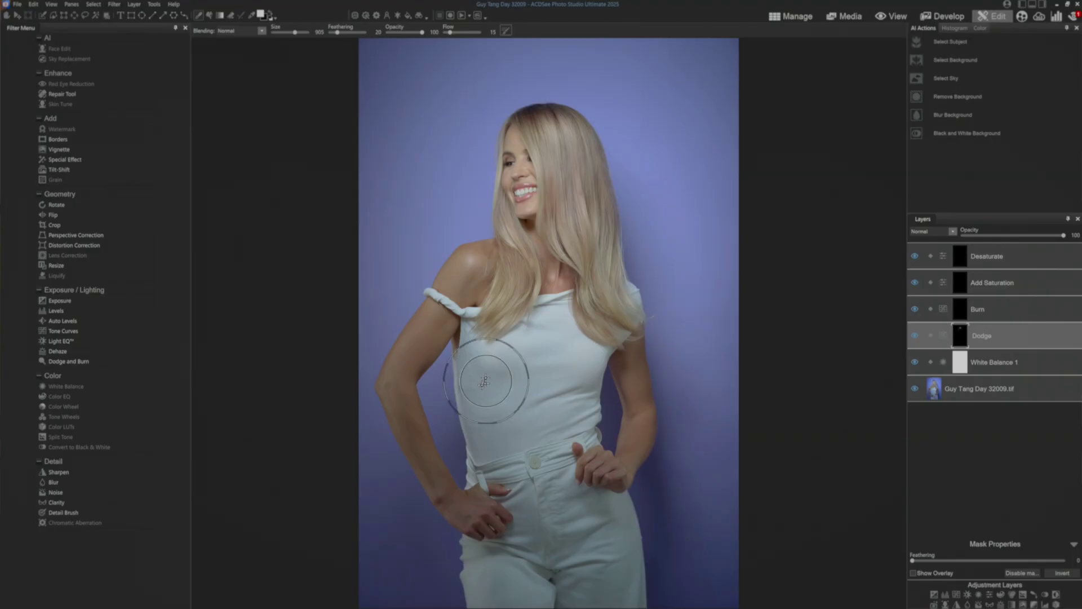
- Paint dodge over the waist, hand, hips and left torso, toggling the layer to compare
{"action": "mouse_move", "coordinate": [501, 453]}
{"action": "left_mouse_down"}
{"action": "mouse_move", "coordinate": [581, 506]}
{"action": "mouse_move", "coordinate": [612, 593]}
{"action": "mouse_move", "coordinate": [607, 505]}
{"action": "mouse_move", "coordinate": [616, 586]}
{"action": "mouse_move", "coordinate": [524, 605]}
{"action": "mouse_move", "coordinate": [489, 570]}
{"action": "mouse_move", "coordinate": [498, 595]}
{"action": "mouse_move", "coordinate": [492, 577]}
{"action": "mouse_move", "coordinate": [504, 529]}
{"action": "mouse_move", "coordinate": [529, 519]}
{"action": "mouse_move", "coordinate": [604, 603]}
{"action": "mouse_move", "coordinate": [604, 560]}
{"action": "left_mouse_up"}
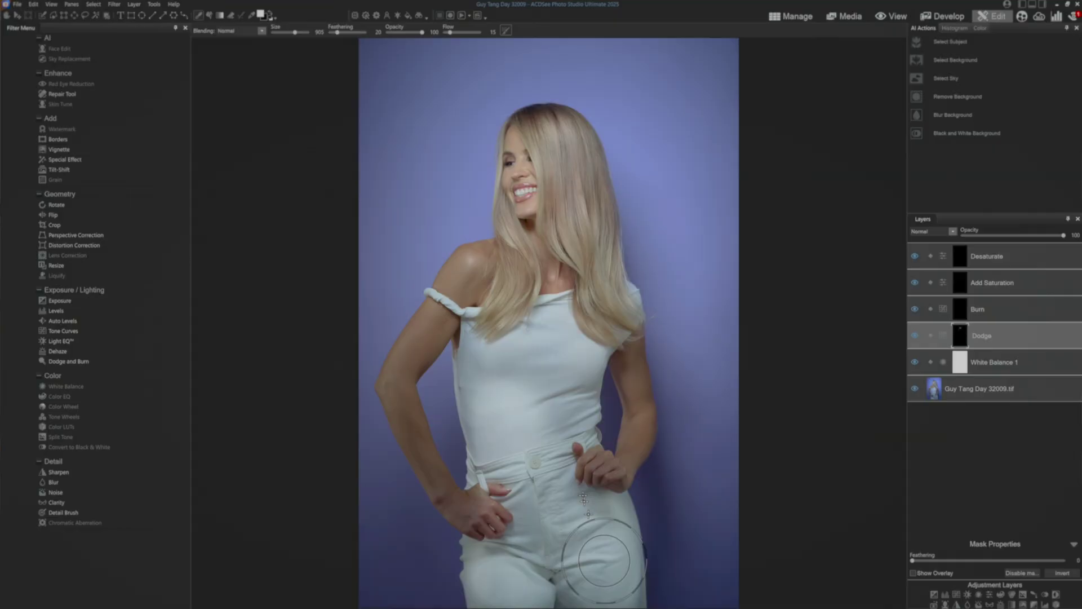
{"action": "mouse_move", "coordinate": [544, 319]}
{"action": "left_mouse_down"}
{"action": "mouse_move", "coordinate": [515, 358]}
{"action": "mouse_move", "coordinate": [512, 345]}
{"action": "mouse_move", "coordinate": [496, 383]}
{"action": "mouse_move", "coordinate": [490, 361]}
{"action": "left_mouse_up"}
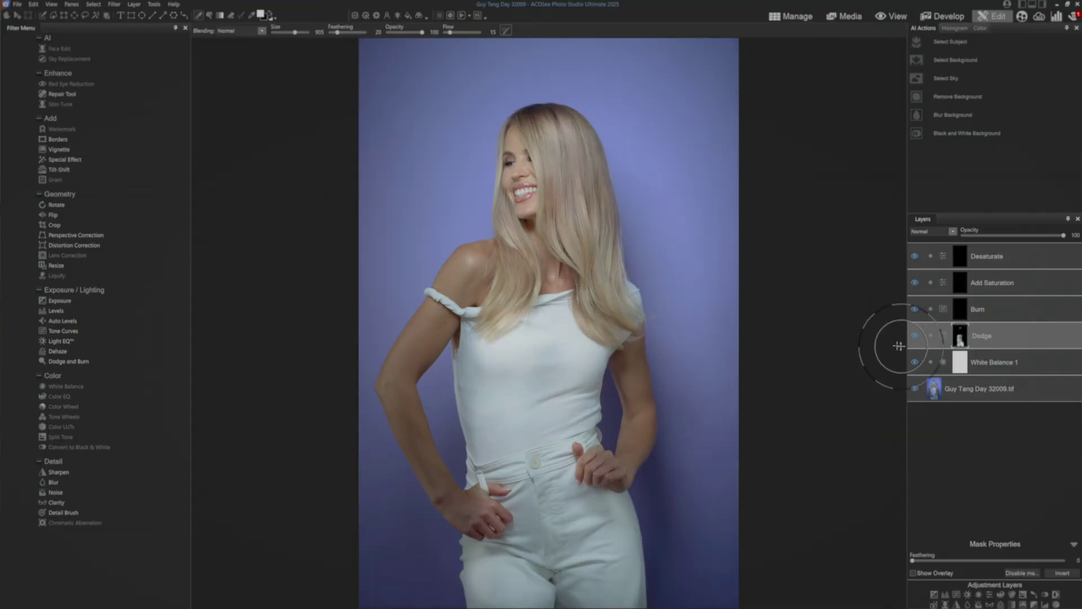
{"action": "left_click", "coordinate": [913, 336]}
{"action": "left_click", "coordinate": [913, 336]}
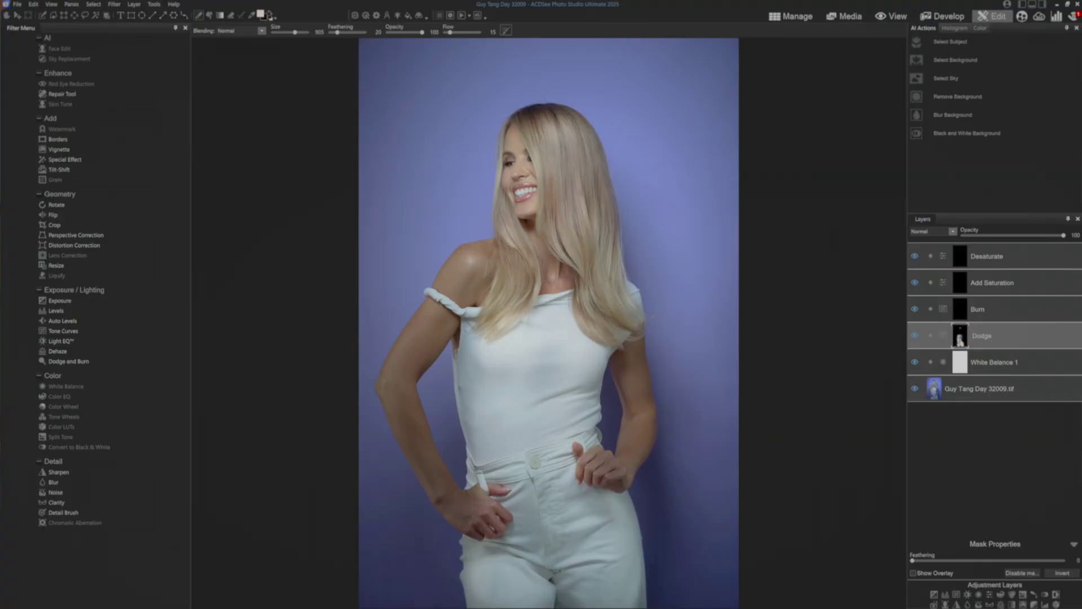
{"action": "key", "text": "x"}
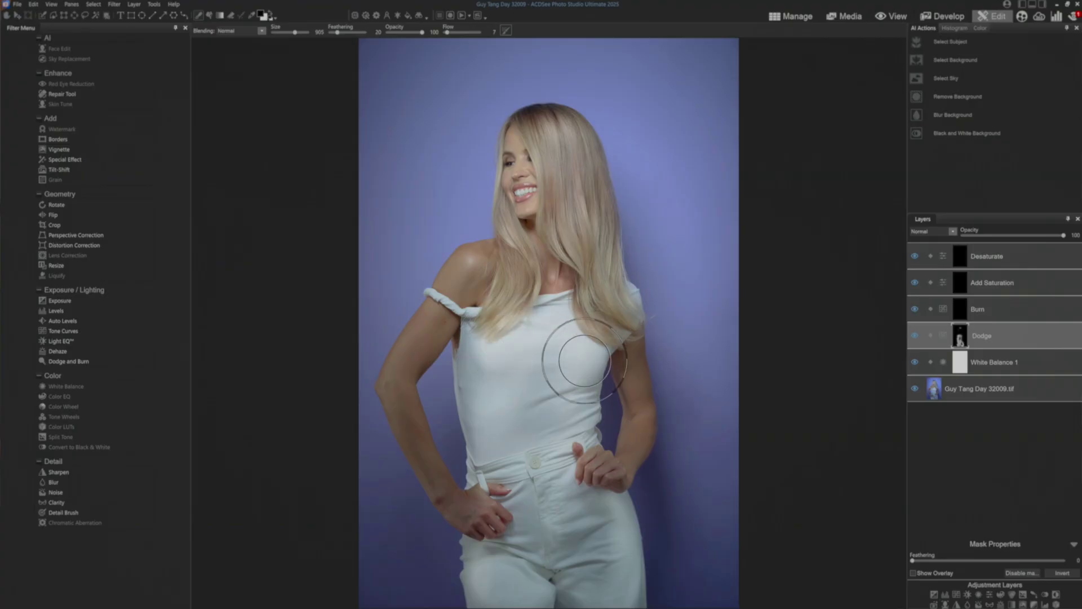
{"action": "left_click", "coordinate": [914, 336]}
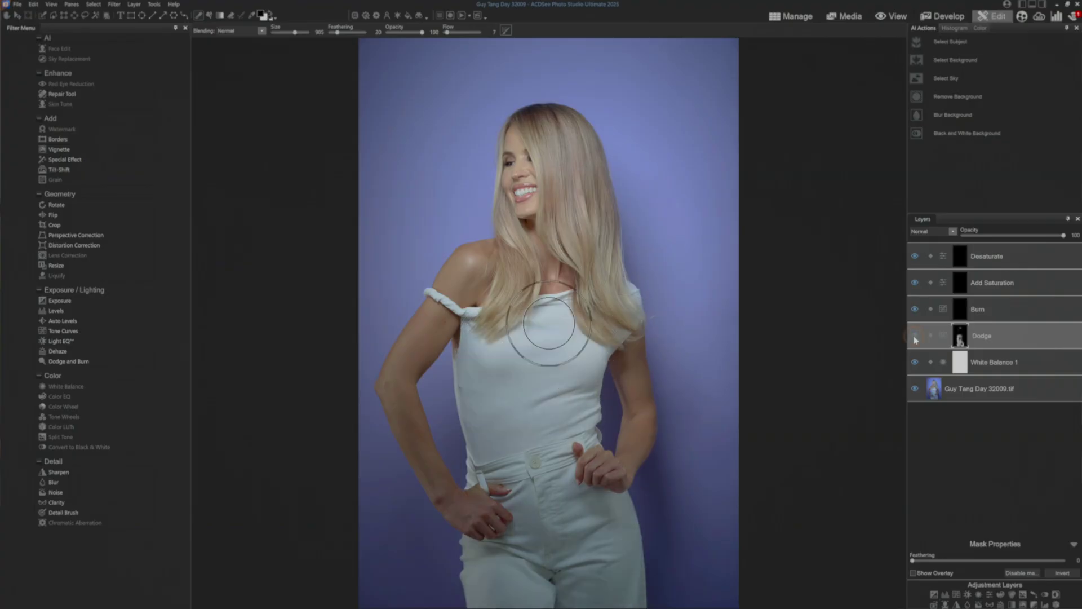
{"action": "left_click", "coordinate": [915, 337]}
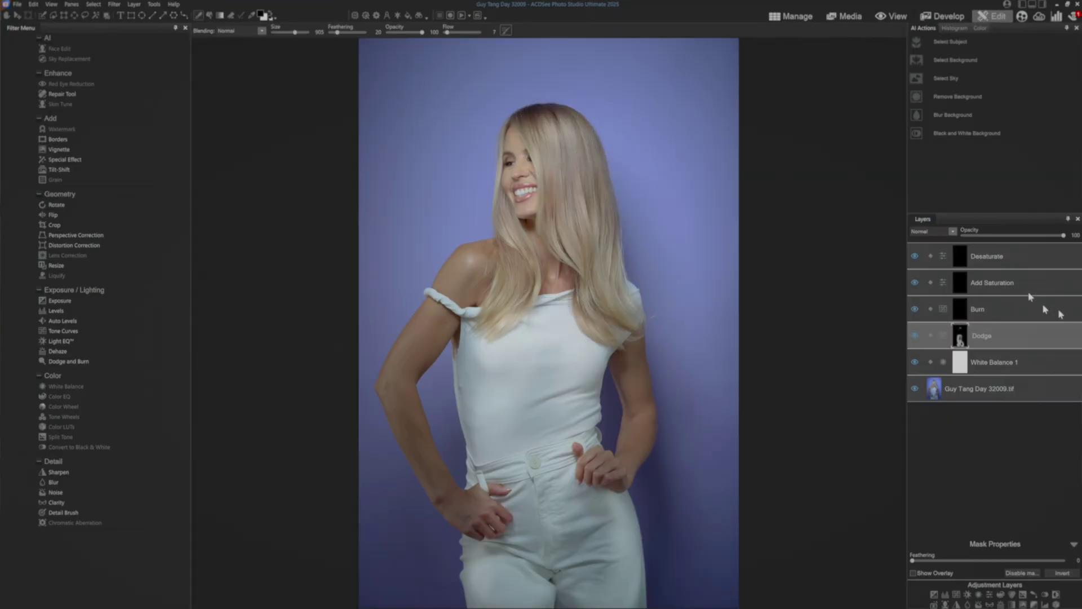
{"action": "left_click", "coordinate": [979, 310]}
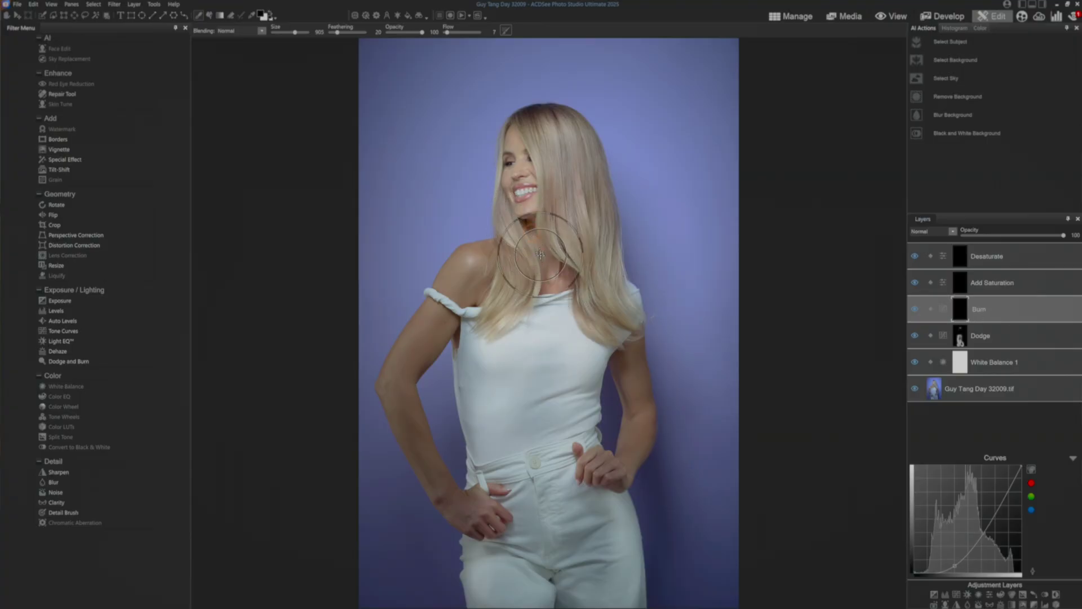
- Paint Burn over the hair from chin to crown and lower the layer's opacity to 65
{"action": "key", "text": "x"}
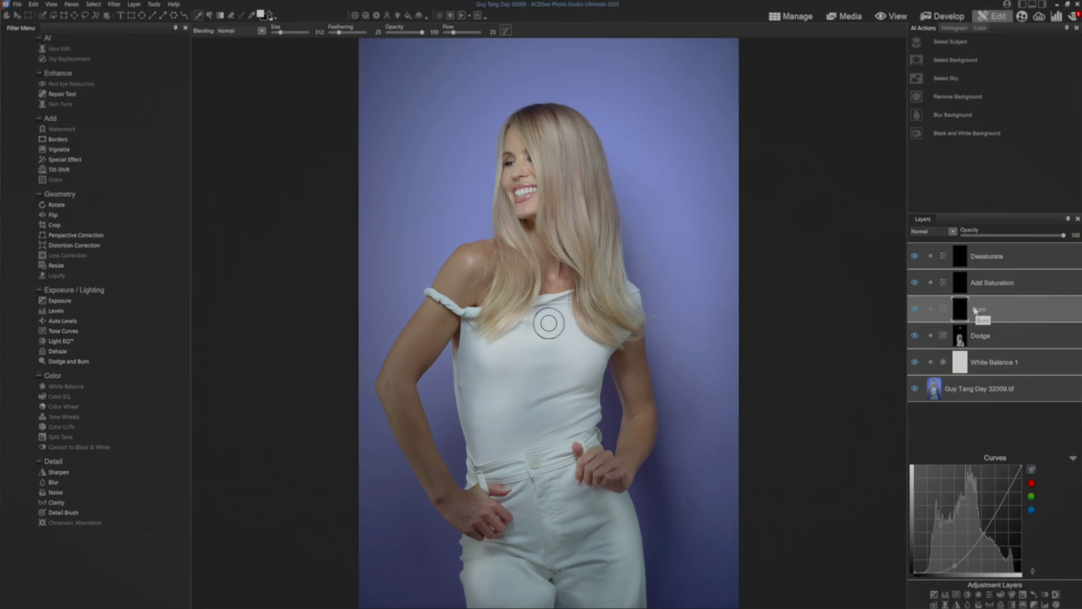
{"action": "mouse_move", "coordinate": [531, 226]}
{"action": "left_mouse_down"}
{"action": "mouse_move", "coordinate": [496, 189]}
{"action": "mouse_move", "coordinate": [506, 122]}
{"action": "mouse_move", "coordinate": [504, 211]}
{"action": "mouse_move", "coordinate": [531, 158]}
{"action": "mouse_move", "coordinate": [546, 212]}
{"action": "mouse_move", "coordinate": [517, 229]}
{"action": "mouse_move", "coordinate": [623, 281]}
{"action": "mouse_move", "coordinate": [552, 248]}
{"action": "mouse_move", "coordinate": [659, 271]}
{"action": "left_mouse_up"}
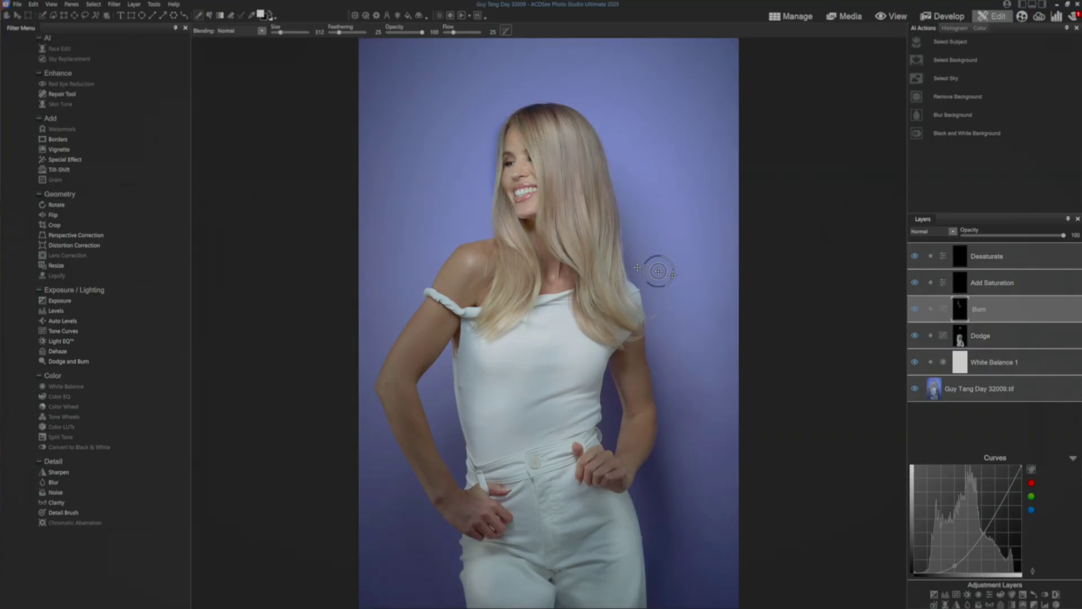
{"action": "left_click", "coordinate": [914, 311]}
{"action": "left_click", "coordinate": [914, 311]}
{"action": "left_click", "coordinate": [986, 315]}
{"action": "left_click_drag", "start_coordinate": [1063, 235], "coordinate": [1037, 236]}
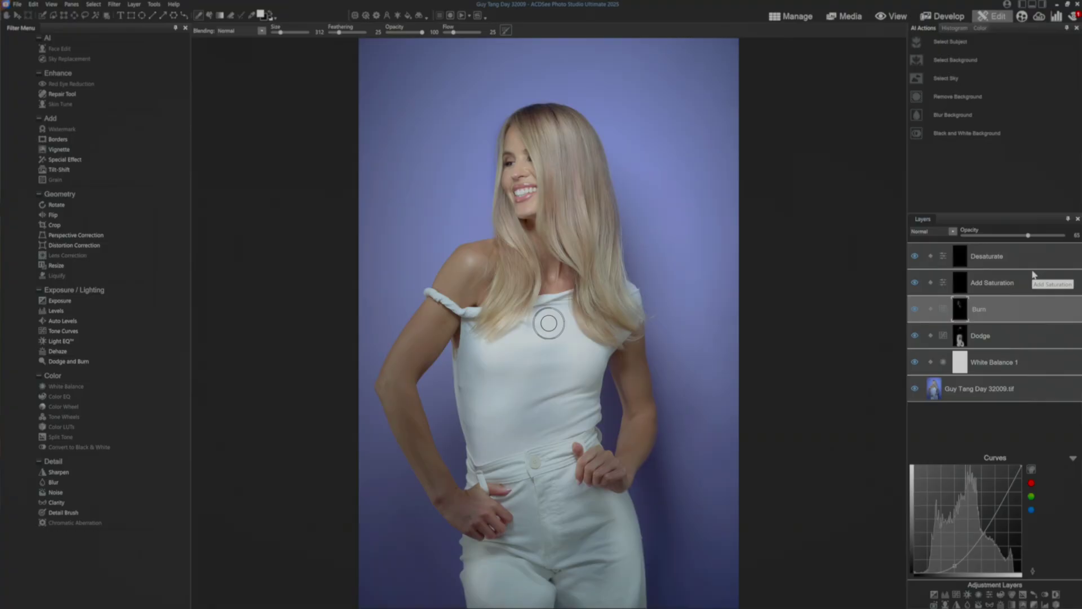
- Enlarge the brush and set flow to 33, comparing the portrait with and without Burn
{"action": "left_click_drag", "start_coordinate": [280, 33], "coordinate": [350, 33]}
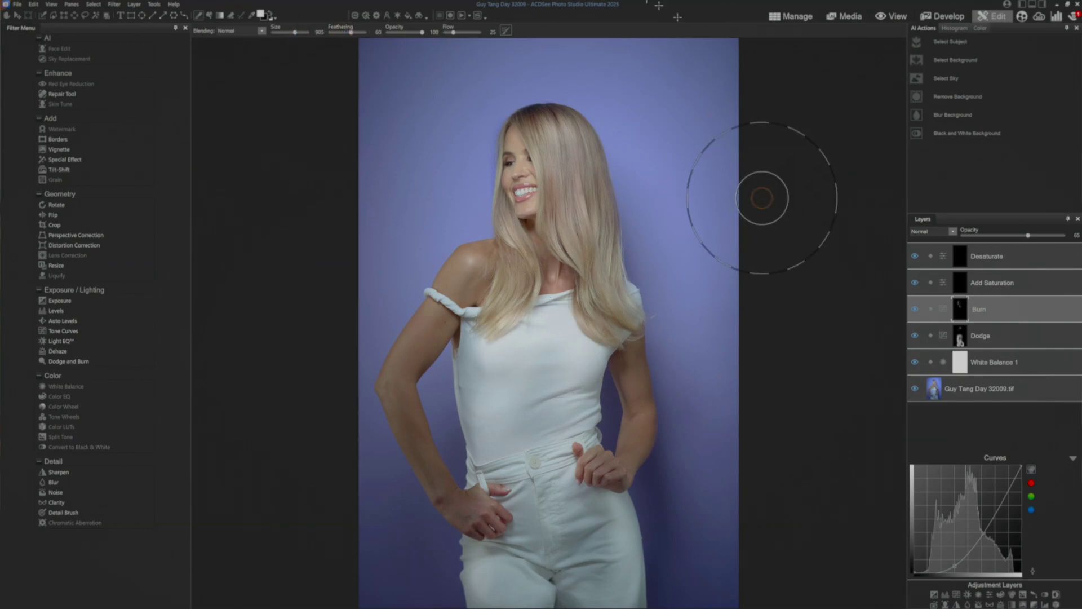
{"action": "mouse_move", "coordinate": [453, 32]}
{"action": "left_mouse_down"}
{"action": "mouse_move", "coordinate": [434, 33]}
{"action": "mouse_move", "coordinate": [449, 32]}
{"action": "left_mouse_up"}
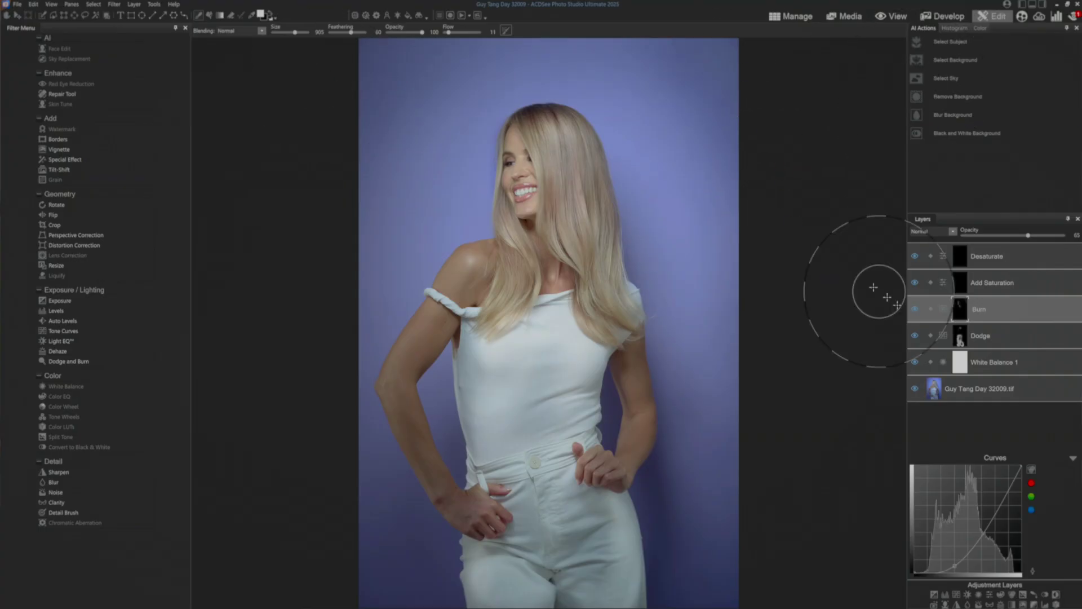
{"action": "left_click", "coordinate": [915, 309]}
{"action": "left_click", "coordinate": [914, 310]}
{"action": "left_click", "coordinate": [915, 309]}
{"action": "left_click", "coordinate": [914, 309]}
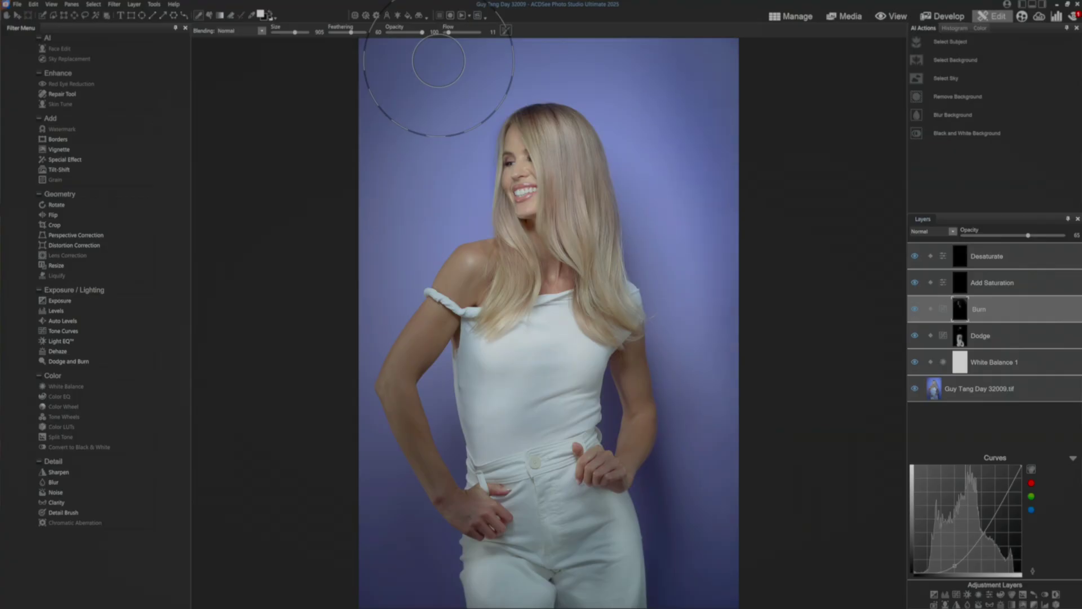
{"action": "left_click_drag", "start_coordinate": [451, 32], "coordinate": [456, 32]}
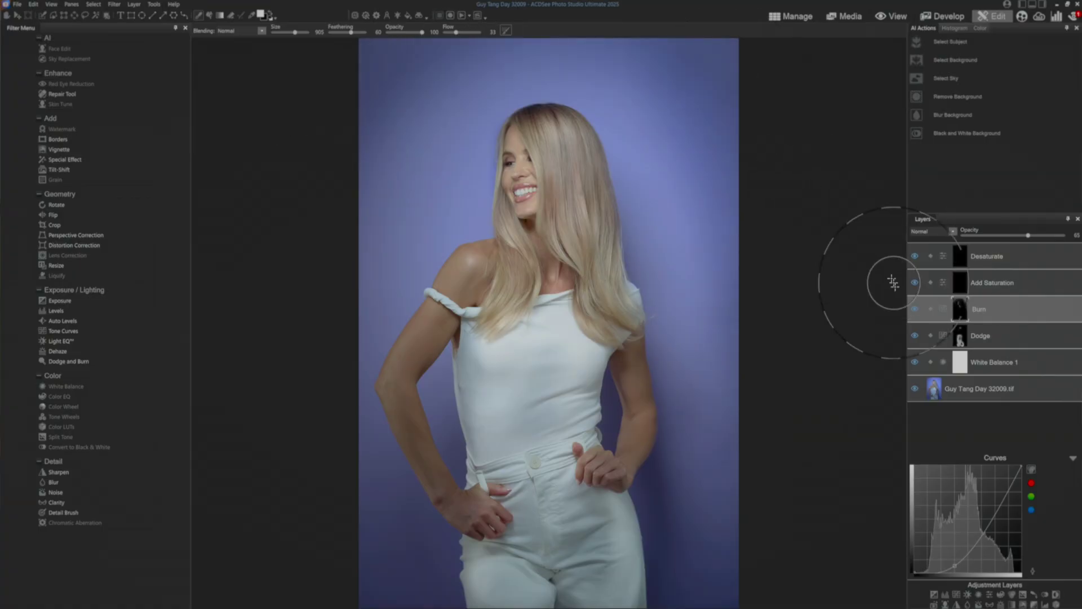
{"action": "left_click", "coordinate": [914, 311]}
{"action": "left_click", "coordinate": [915, 311]}
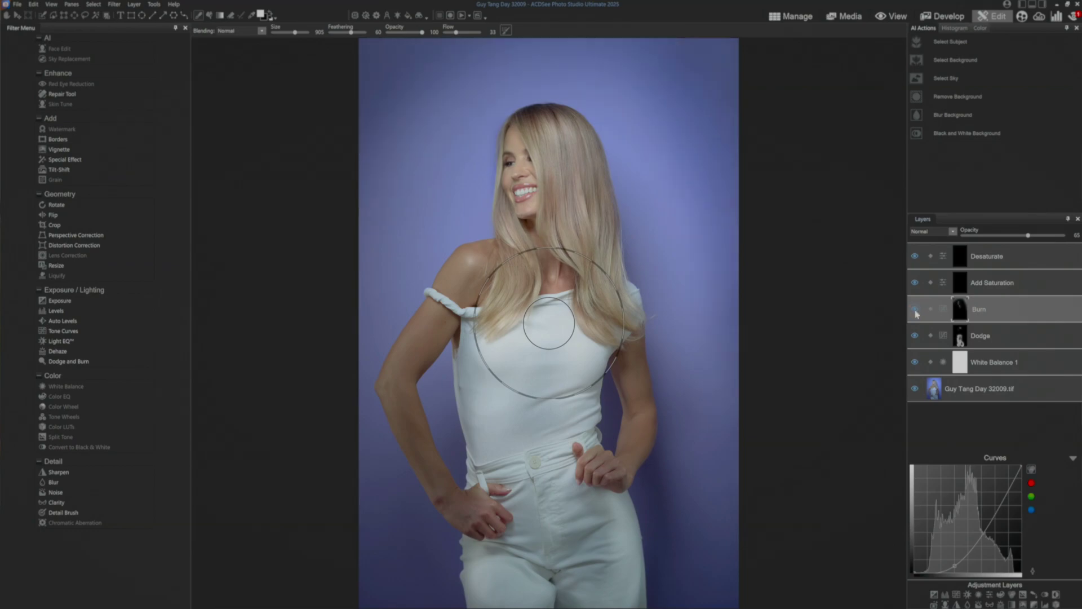
{"action": "left_click", "coordinate": [987, 285]}
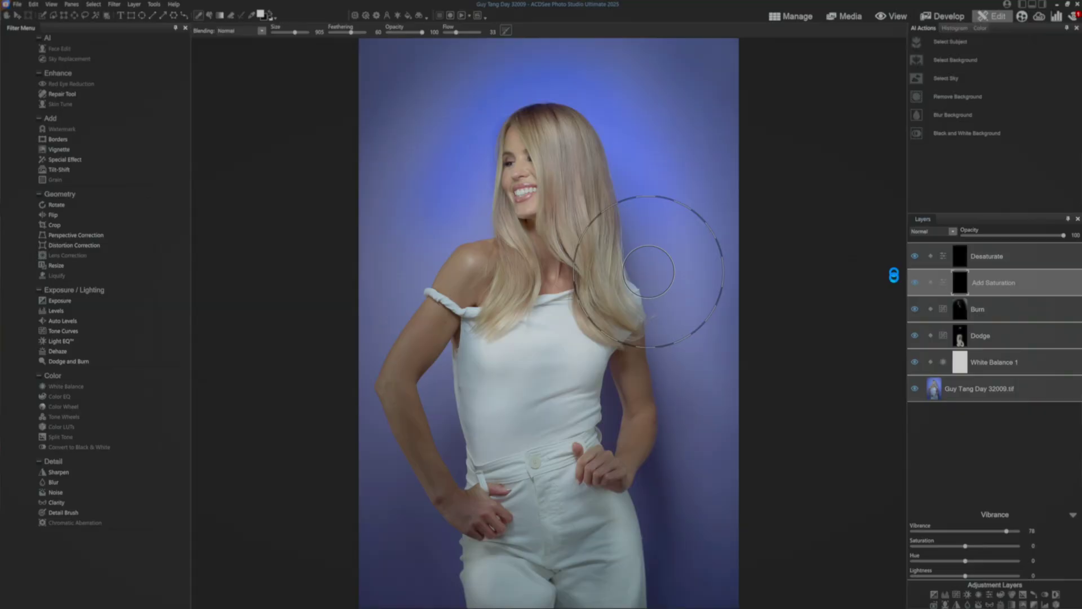
- Compare the background with Add Saturation off and on, then select the Desaturate mask
{"action": "left_click", "coordinate": [914, 285]}
{"action": "left_click", "coordinate": [915, 284]}
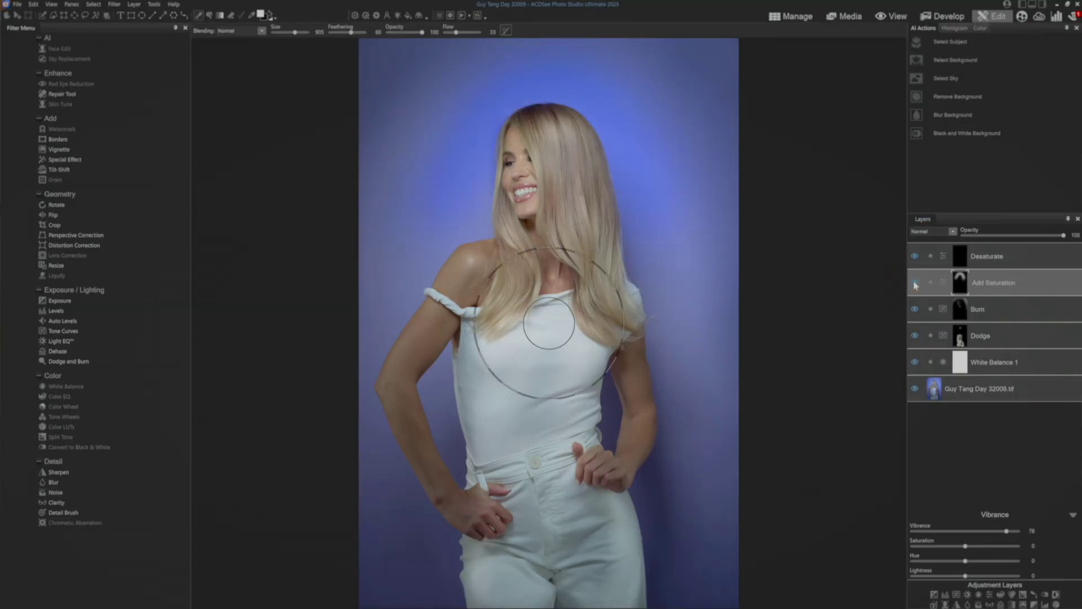
{"action": "left_click", "coordinate": [965, 262]}
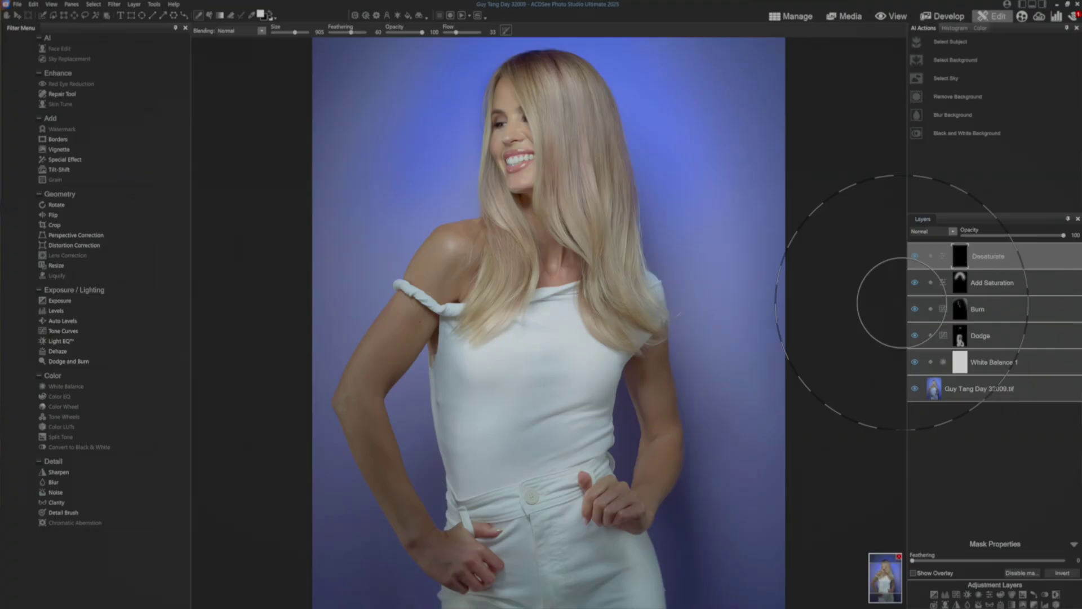
- Shrink the brush and zoom to 50%, bringing the smiling face into view
{"action": "scroll", "coordinate": [568, 338], "scroll_direction": "up", "scroll_amount": 2}
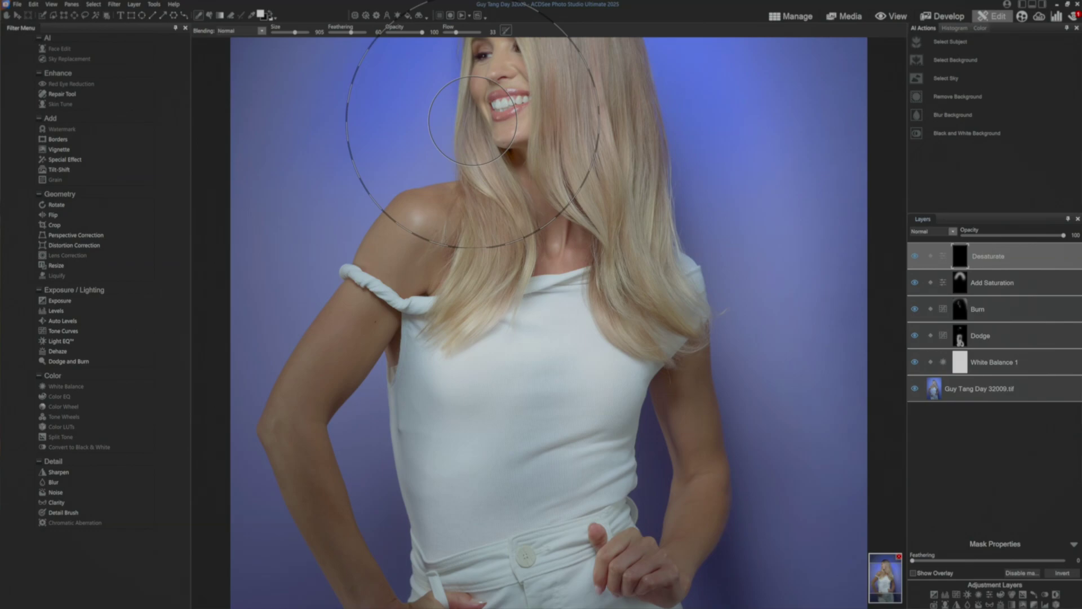
{"action": "key", "text": "bracketleft"}
{"action": "key", "text": "bracketleft"}
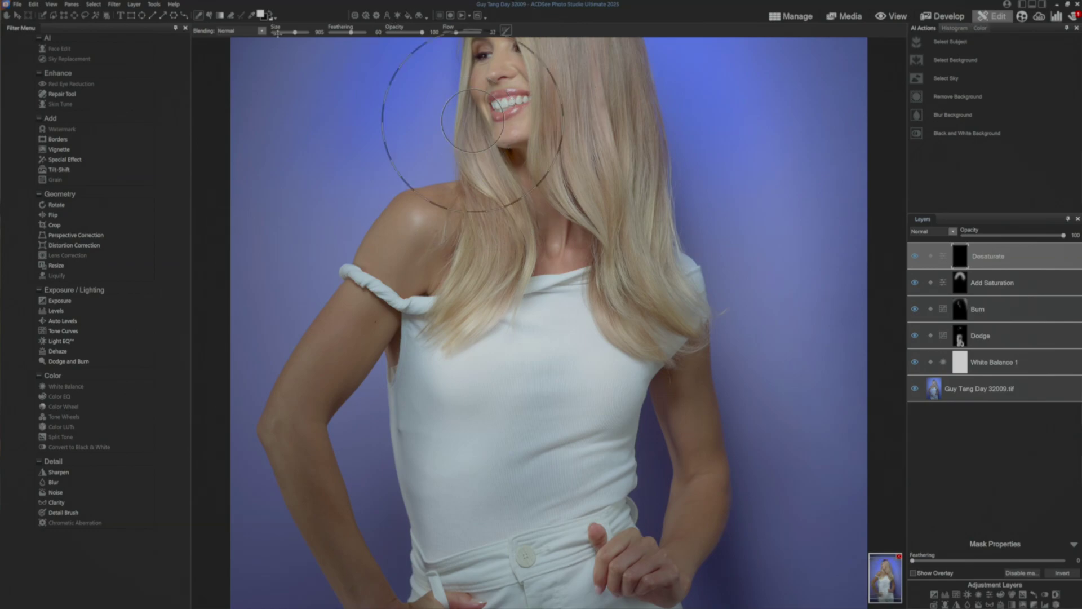
{"action": "key", "text": "ctrl+minus"}
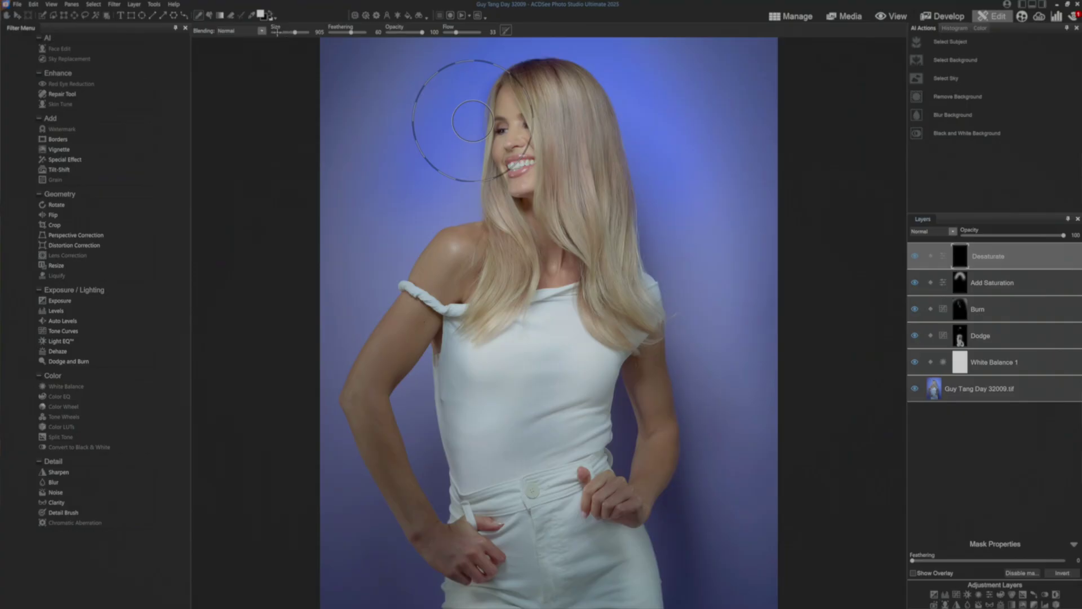
{"action": "key", "text": "ctrl+minus"}
{"action": "left_click_drag", "start_coordinate": [295, 32], "coordinate": [280, 33]}
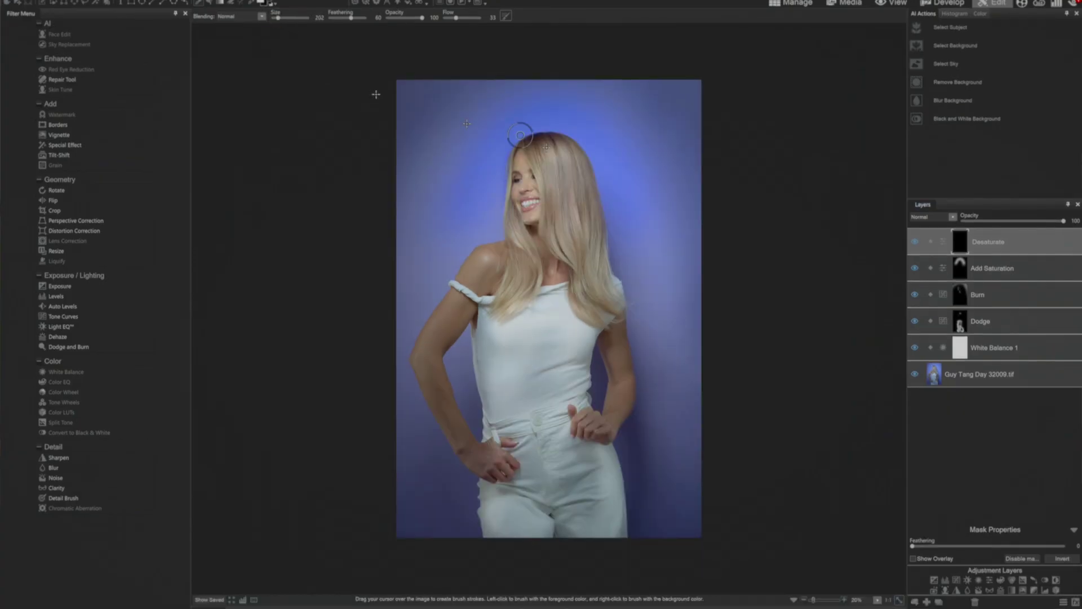
{"action": "left_click", "coordinate": [876, 602]}
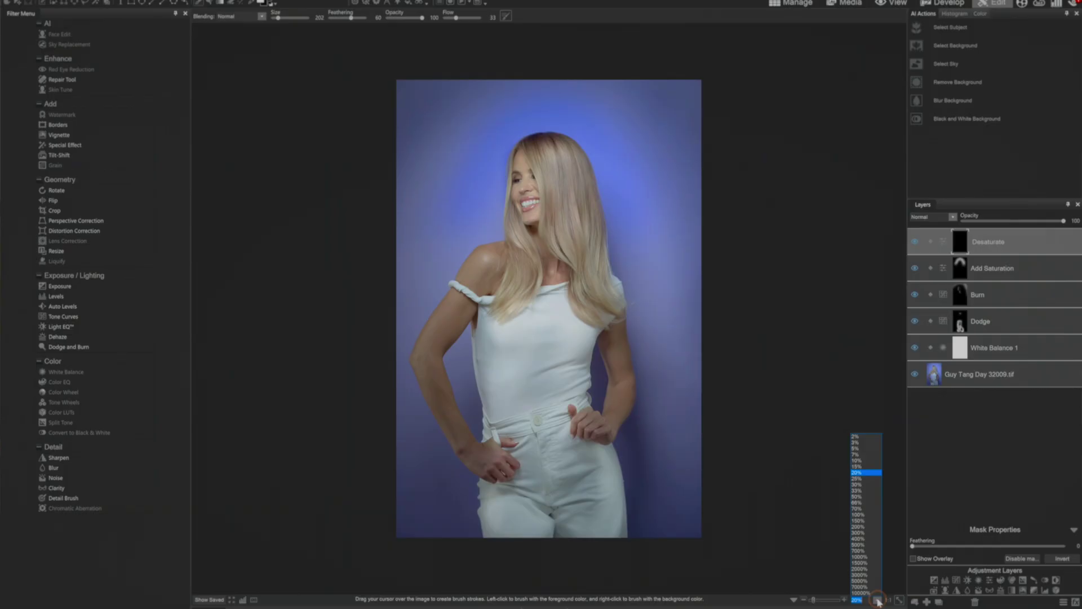
{"action": "left_click", "coordinate": [858, 510]}
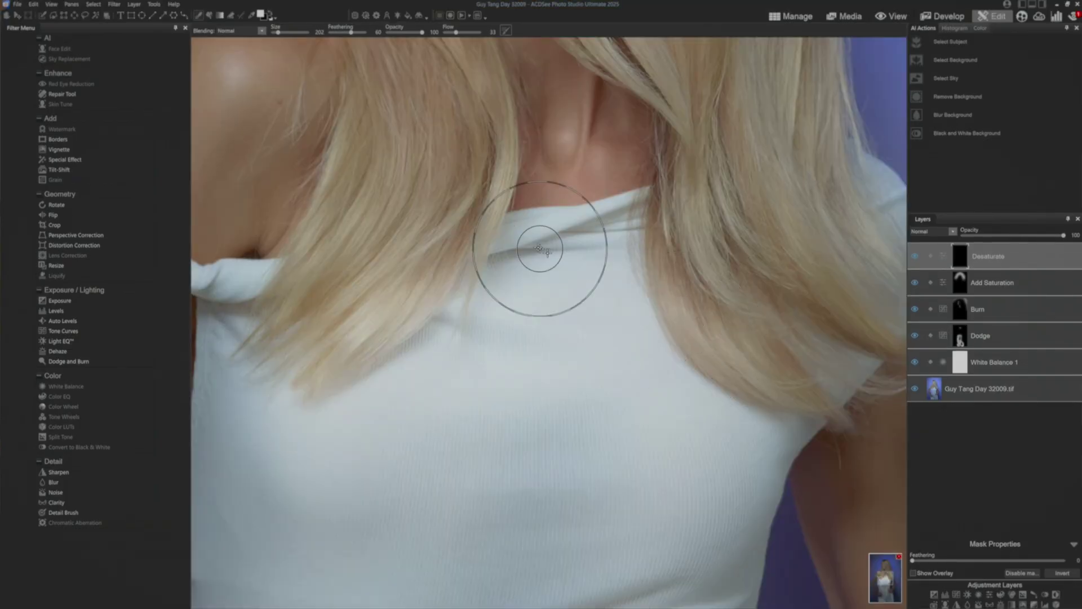
{"action": "left_click_drag", "start_coordinate": [459, 188], "coordinate": [712, 526]}
{"action": "left_click_drag", "start_coordinate": [637, 411], "coordinate": [710, 524]}
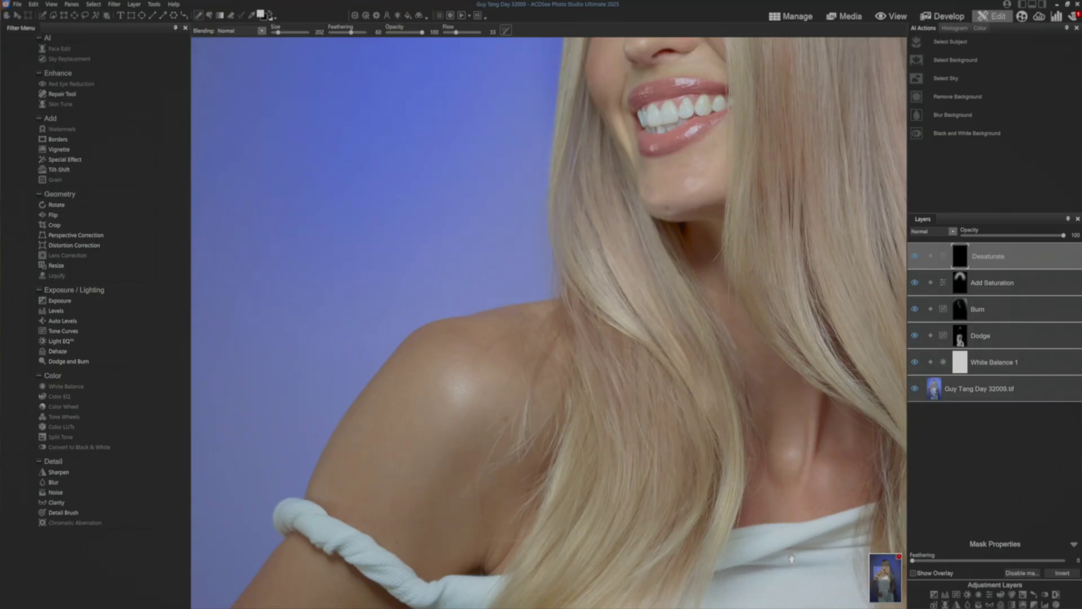
{"action": "left_click_drag", "start_coordinate": [669, 471], "coordinate": [730, 514]}
{"action": "left_click_drag", "start_coordinate": [639, 432], "coordinate": [698, 456]}
{"action": "mouse_move", "coordinate": [761, 362]}
{"action": "left_mouse_down"}
{"action": "mouse_move", "coordinate": [657, 444]}
{"action": "mouse_move", "coordinate": [519, 512]}
{"action": "mouse_move", "coordinate": [471, 485]}
{"action": "mouse_move", "coordinate": [510, 516]}
{"action": "left_mouse_up"}
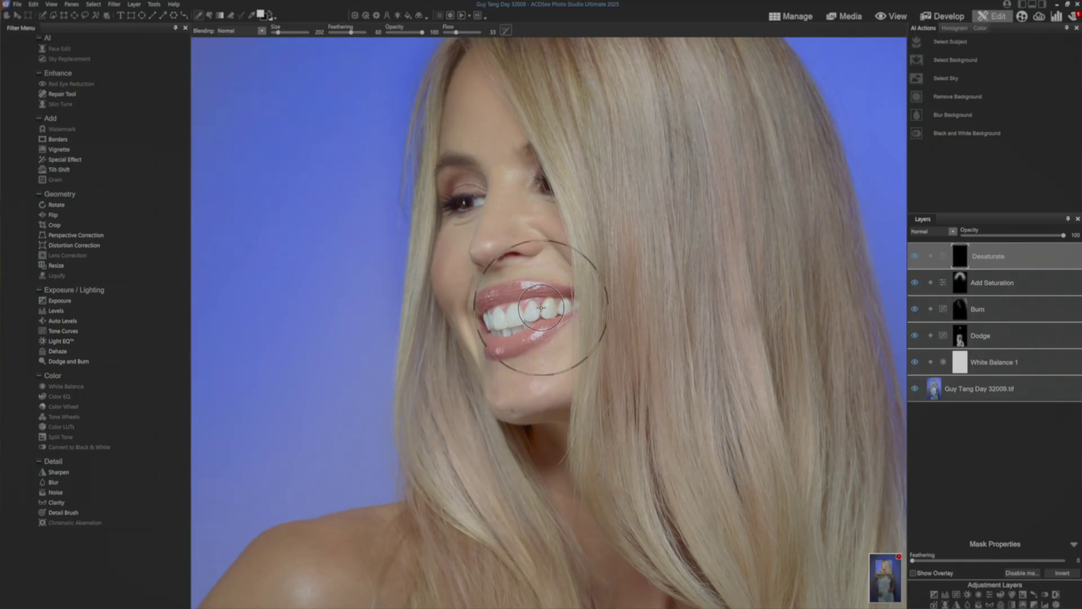
- Set brush feathering to 14 and brush size to 192
{"action": "left_click_drag", "start_coordinate": [351, 32], "coordinate": [335, 32]}
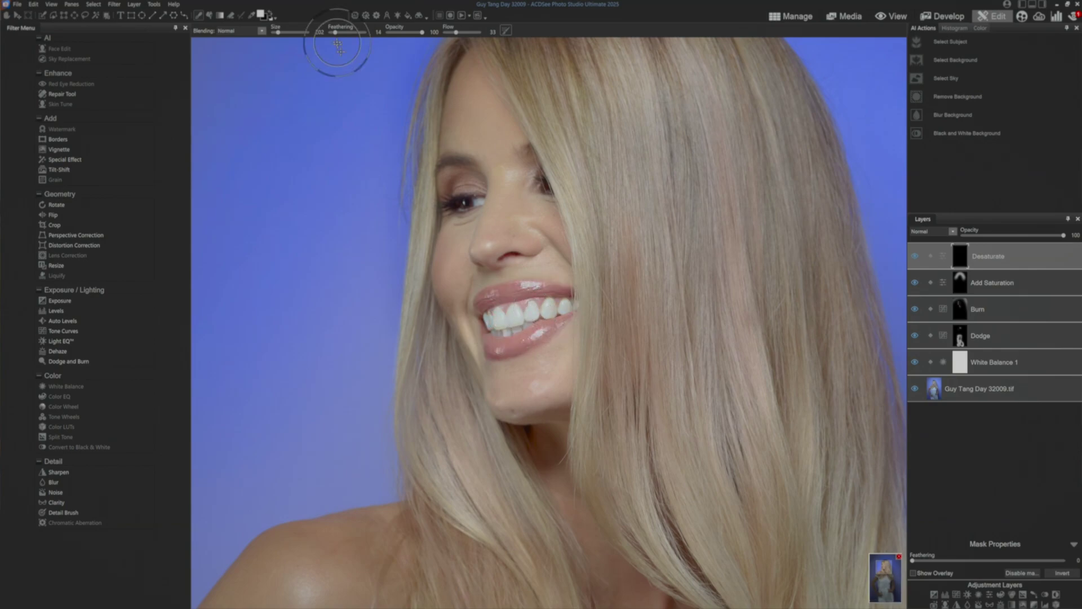
{"action": "left_click_drag", "start_coordinate": [278, 32], "coordinate": [276, 32]}
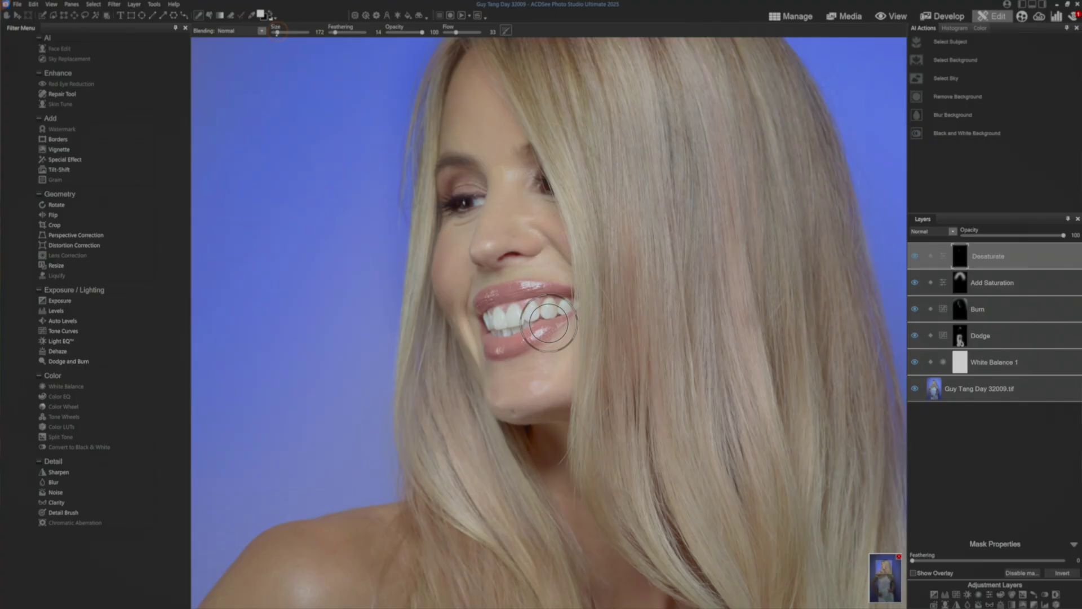
{"action": "left_click_drag", "start_coordinate": [277, 32], "coordinate": [275, 32]}
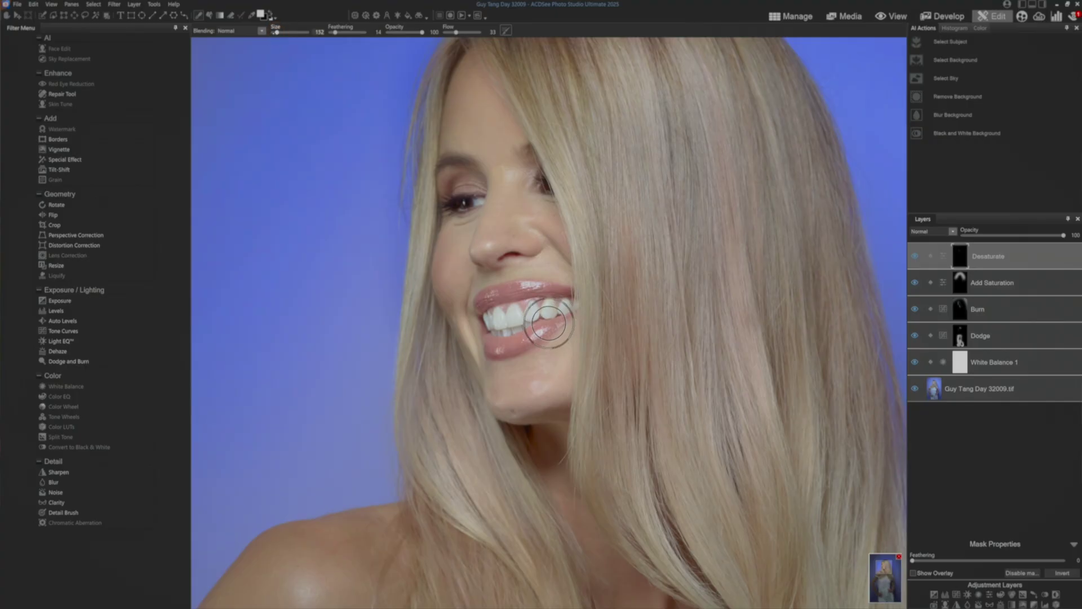
{"action": "left_click_drag", "start_coordinate": [277, 32], "coordinate": [275, 32]}
{"action": "scroll", "coordinate": [548, 325], "scroll_direction": "up", "scroll_amount": 5}
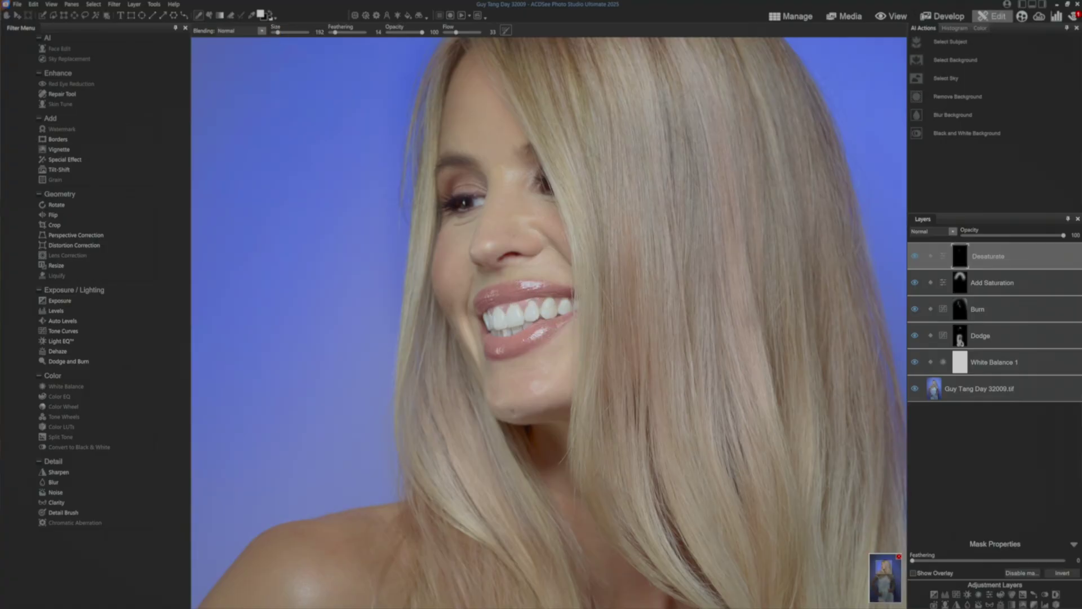
{"action": "left_click", "coordinate": [961, 337]}
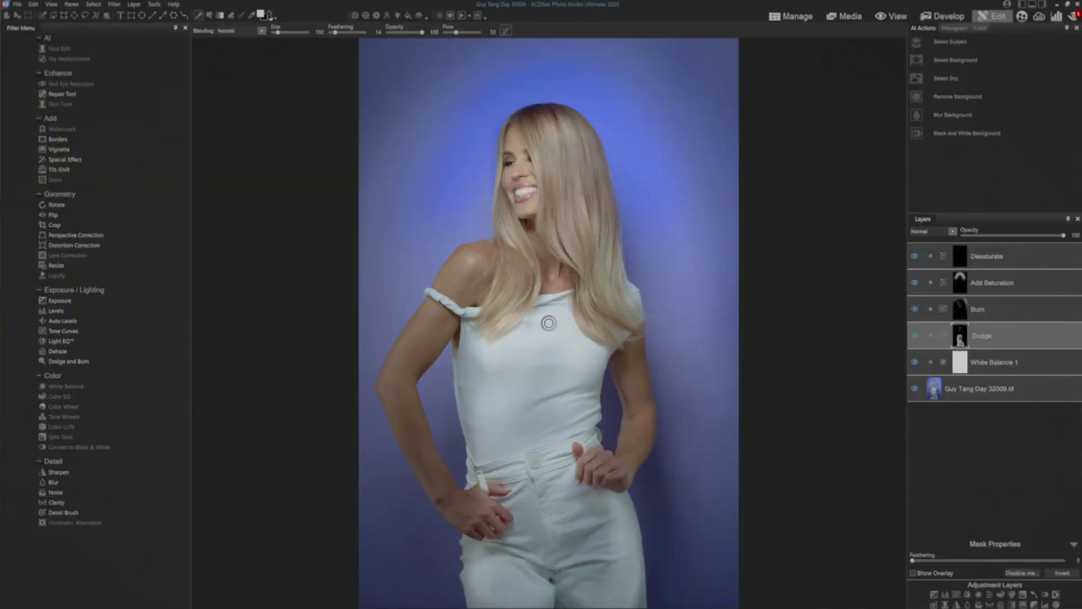
- Review the Dodge layer's curve, then the Add Saturation layer's Vibrance settings
{"action": "left_click", "coordinate": [994, 338]}
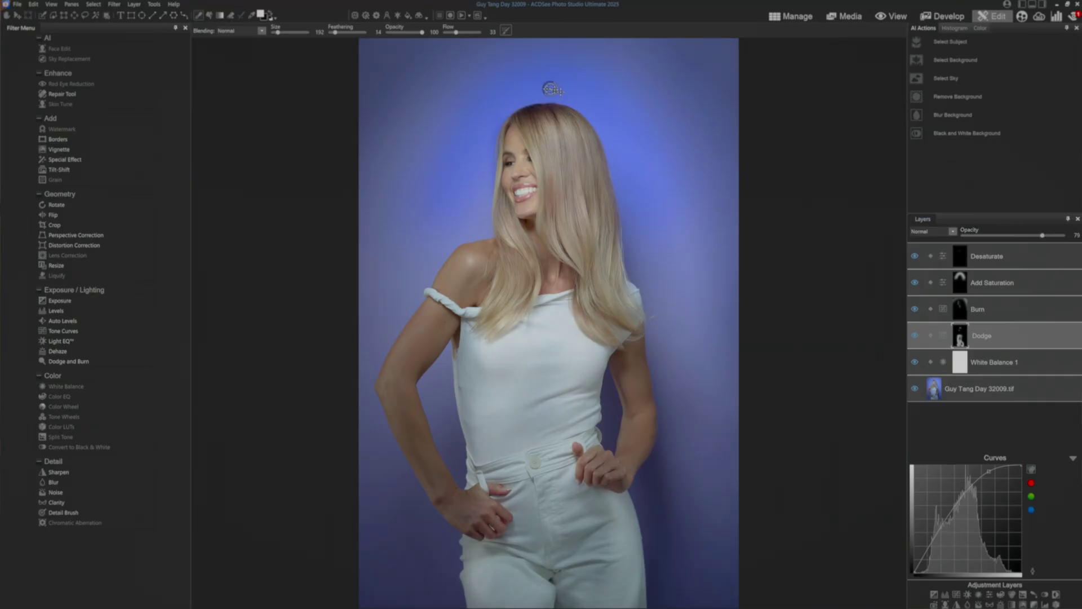
{"action": "left_click", "coordinate": [996, 283]}
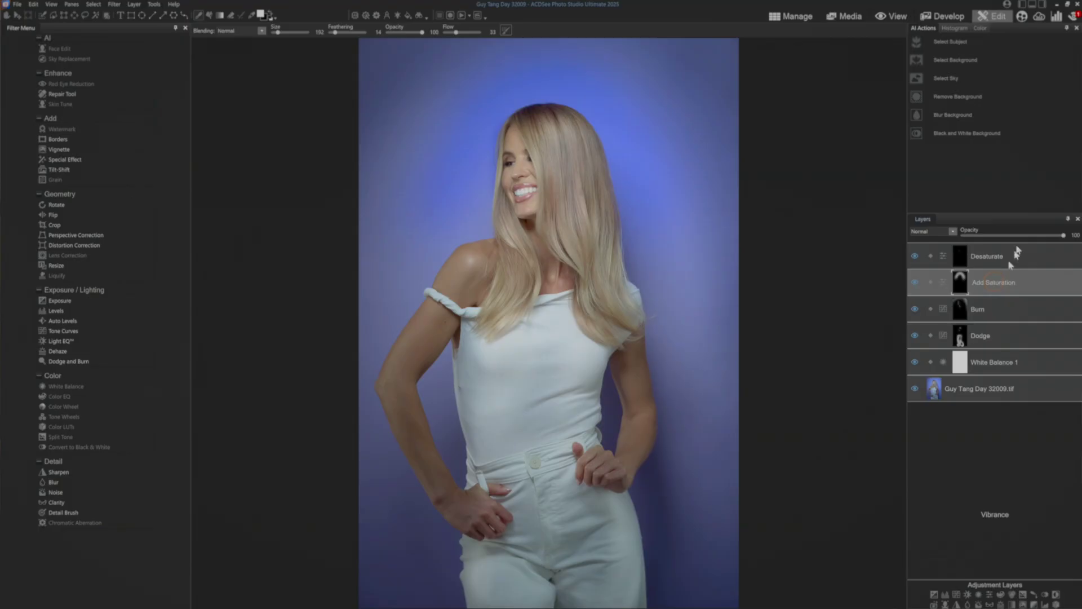